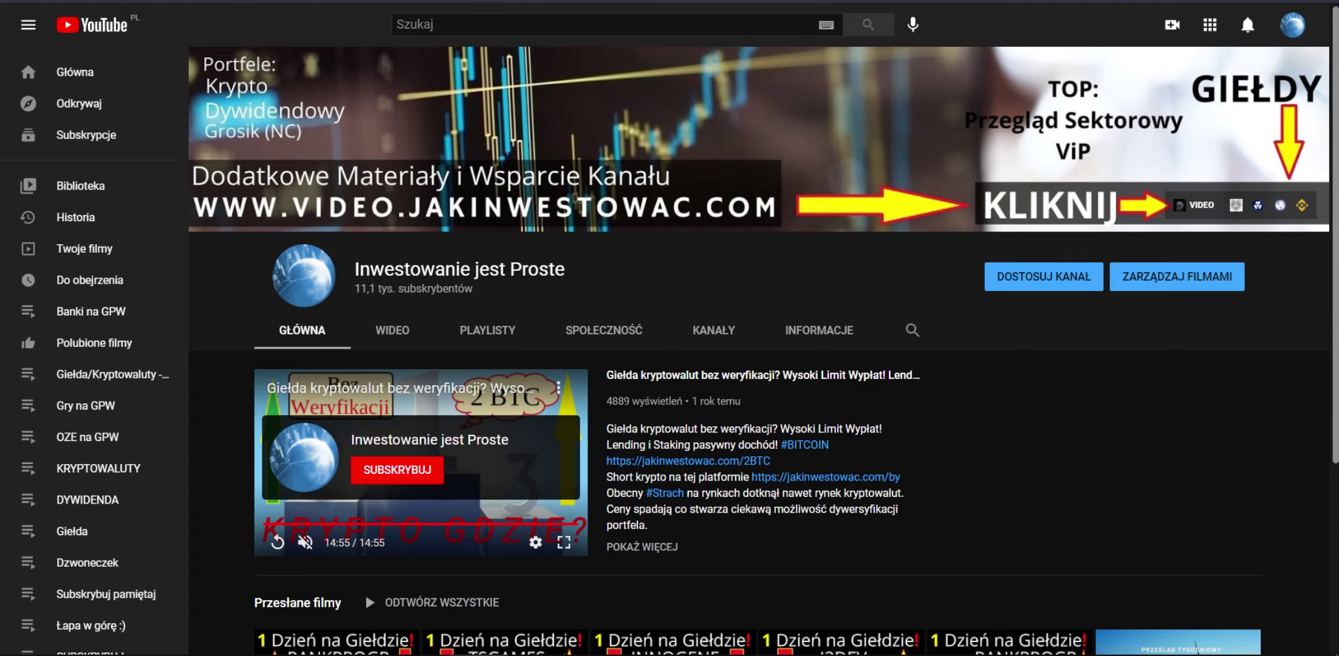
Show the channel's SPOŁECZNOŚĆ posts and scroll down to the poll where GAMING leads at 34%
left_click(604, 330)
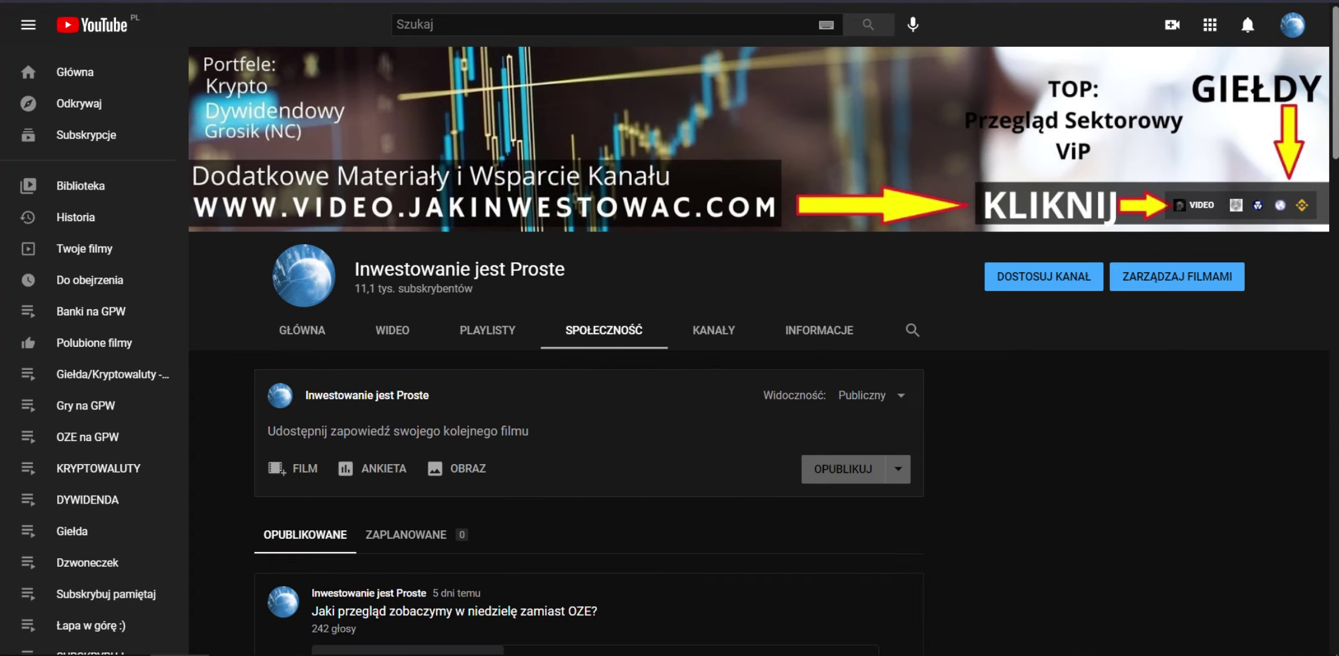
scroll(668, 365, "down", 7)
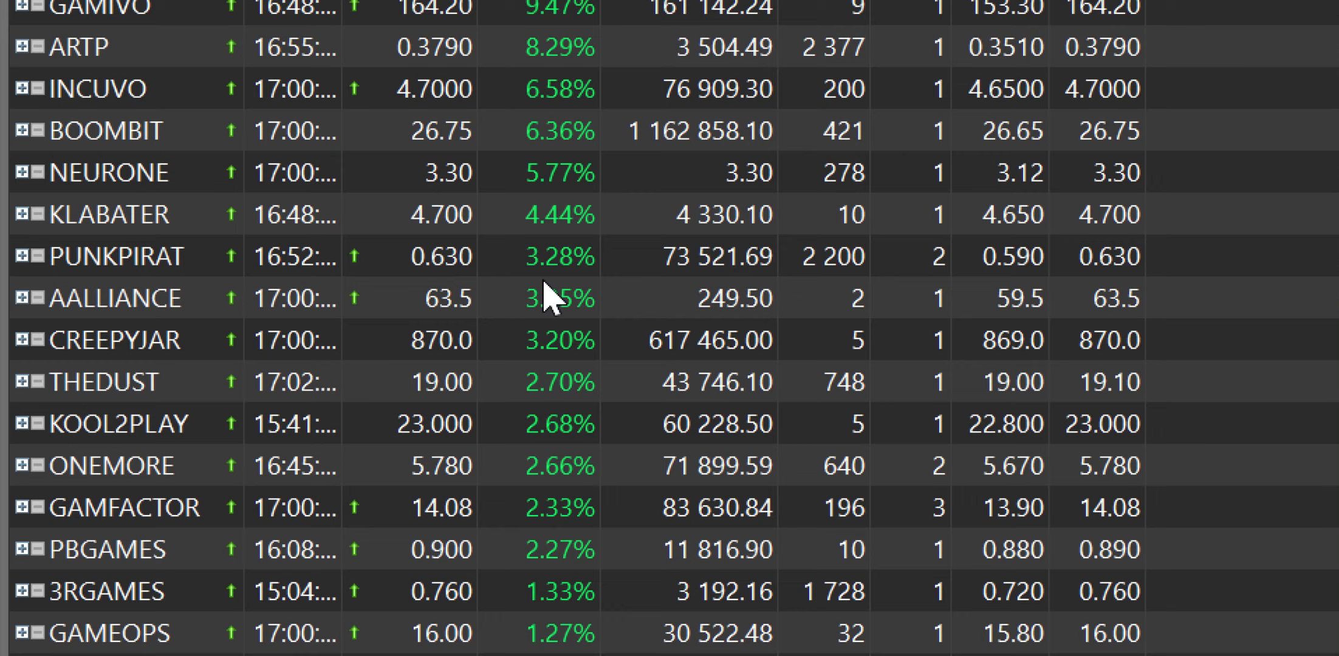
Look through the GRY quotes, then sort them ascending by daily change so CHERRY (-3.19%) leads
scroll(653, 36, "up", 1)
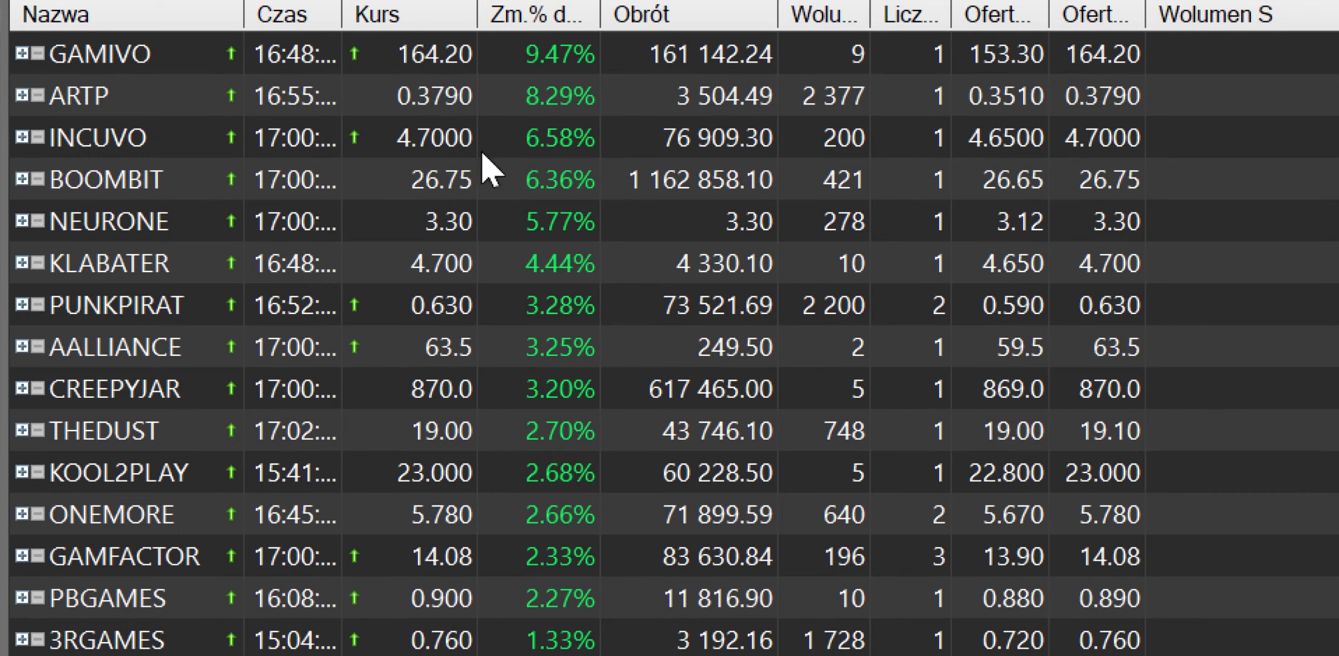
scroll(386, 604, "down", 1)
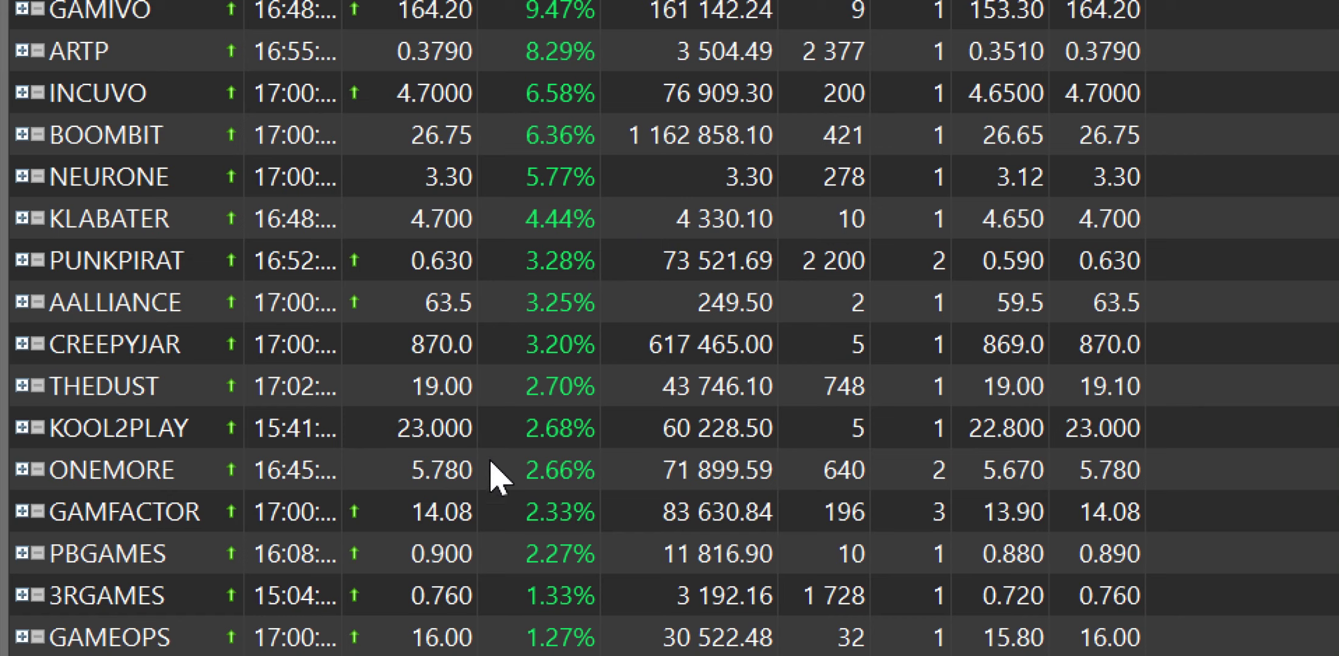
scroll(440, 591, "down", 1)
scroll(426, 597, "down", 3)
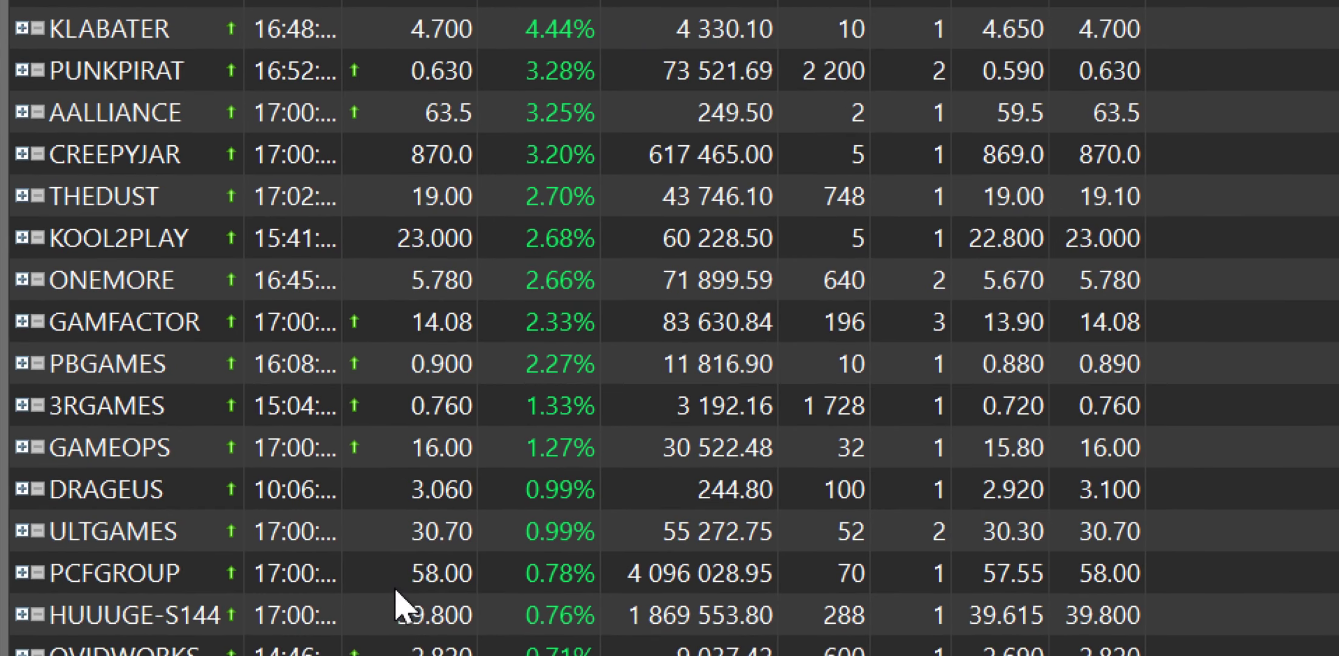
scroll(502, 515, "down", 1)
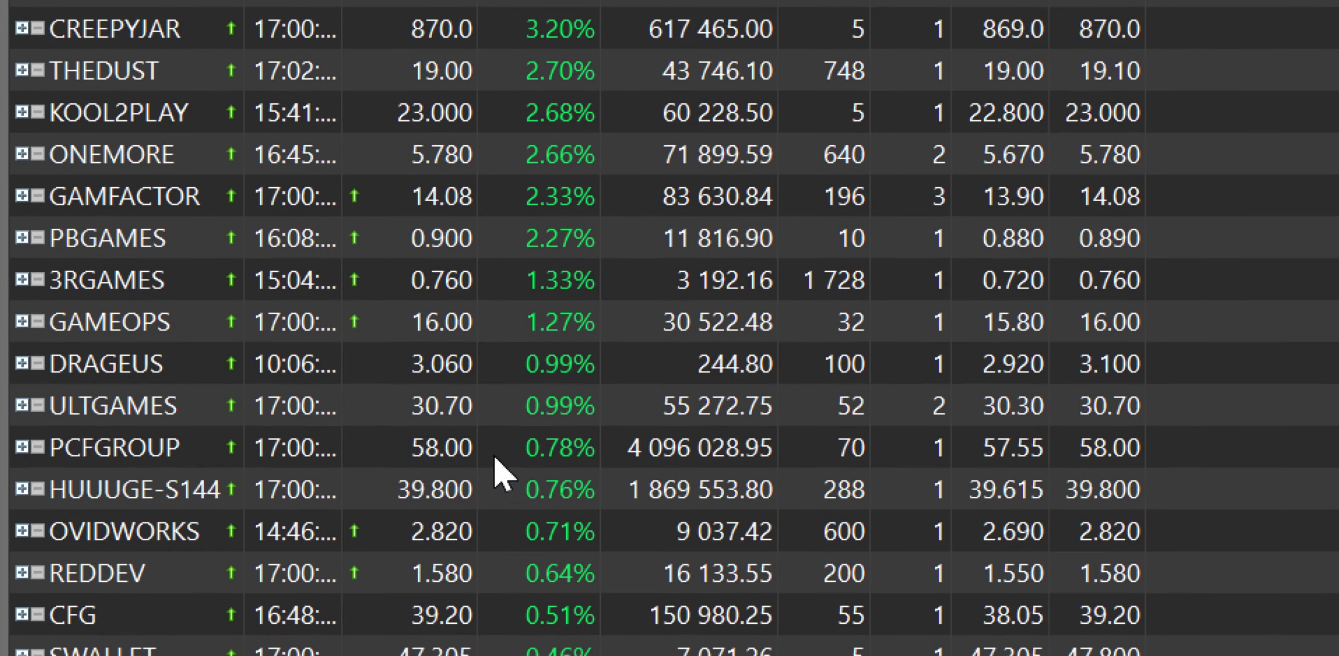
scroll(503, 474, "down", 1)
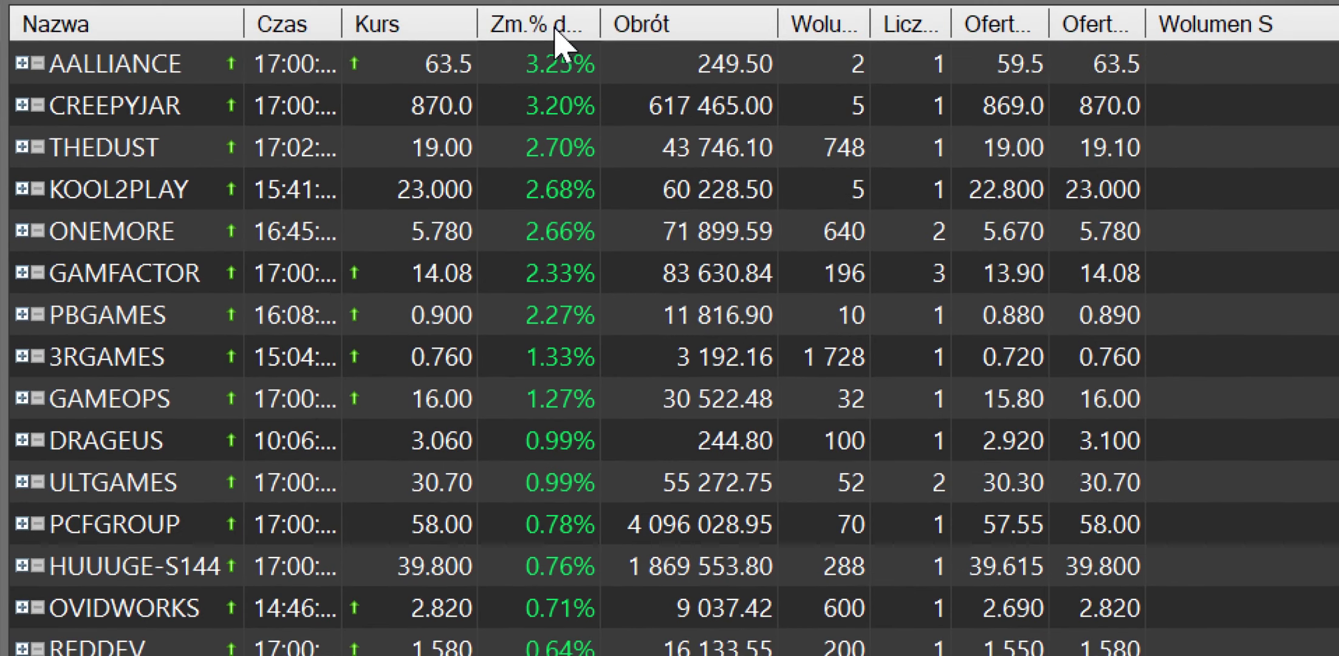
left_click(553, 27)
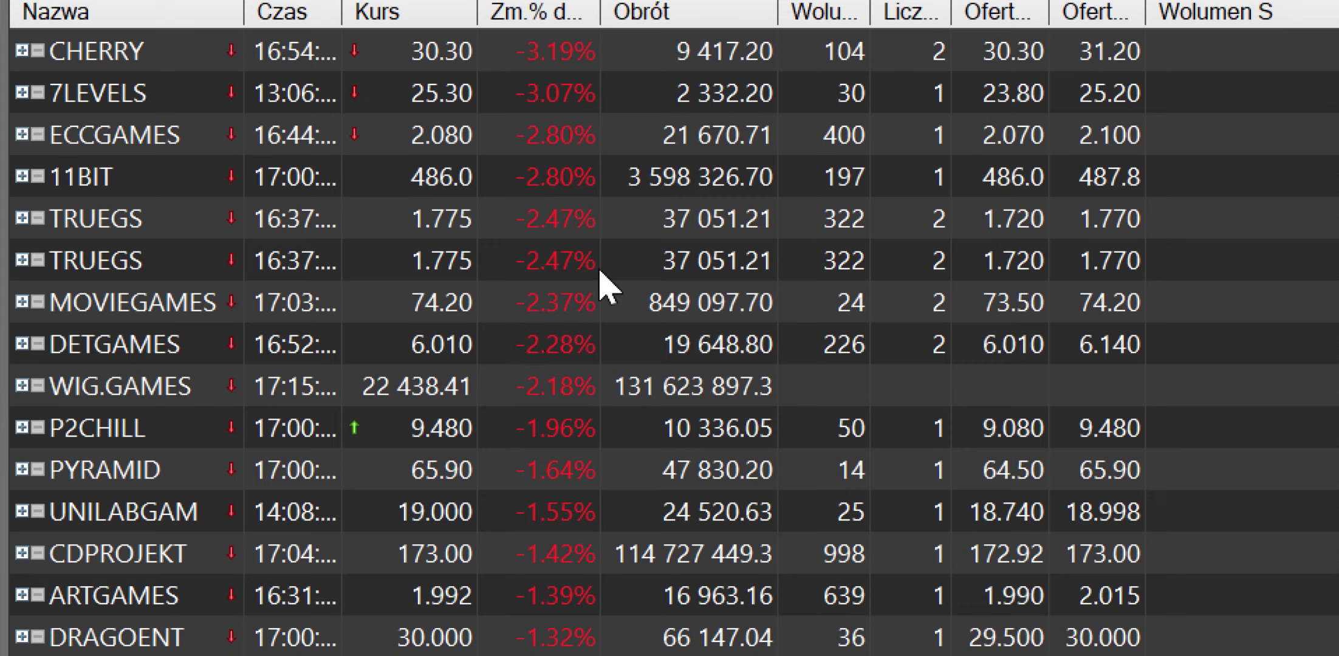
Select the TRUEGS loser, then sort the GRY table by turnover with CDPROJEKT on top
left_click(550, 238)
scroll(553, 240, "up", 3)
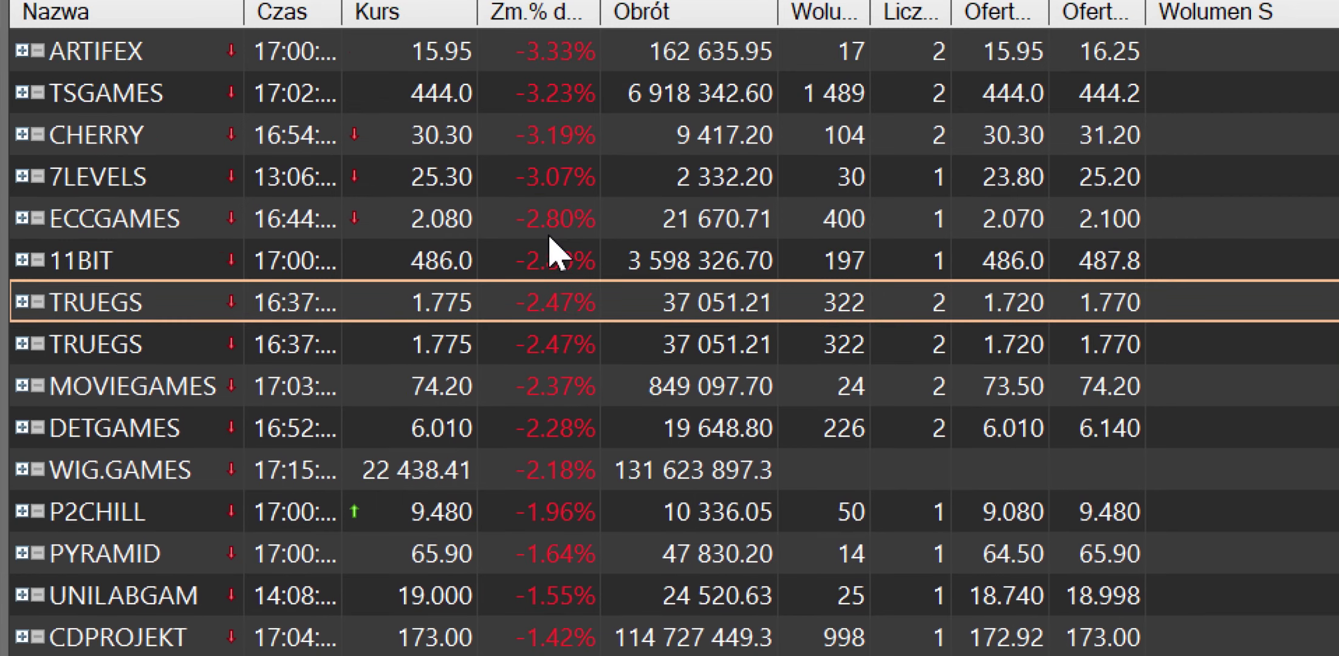
scroll(572, 261, "up", 1)
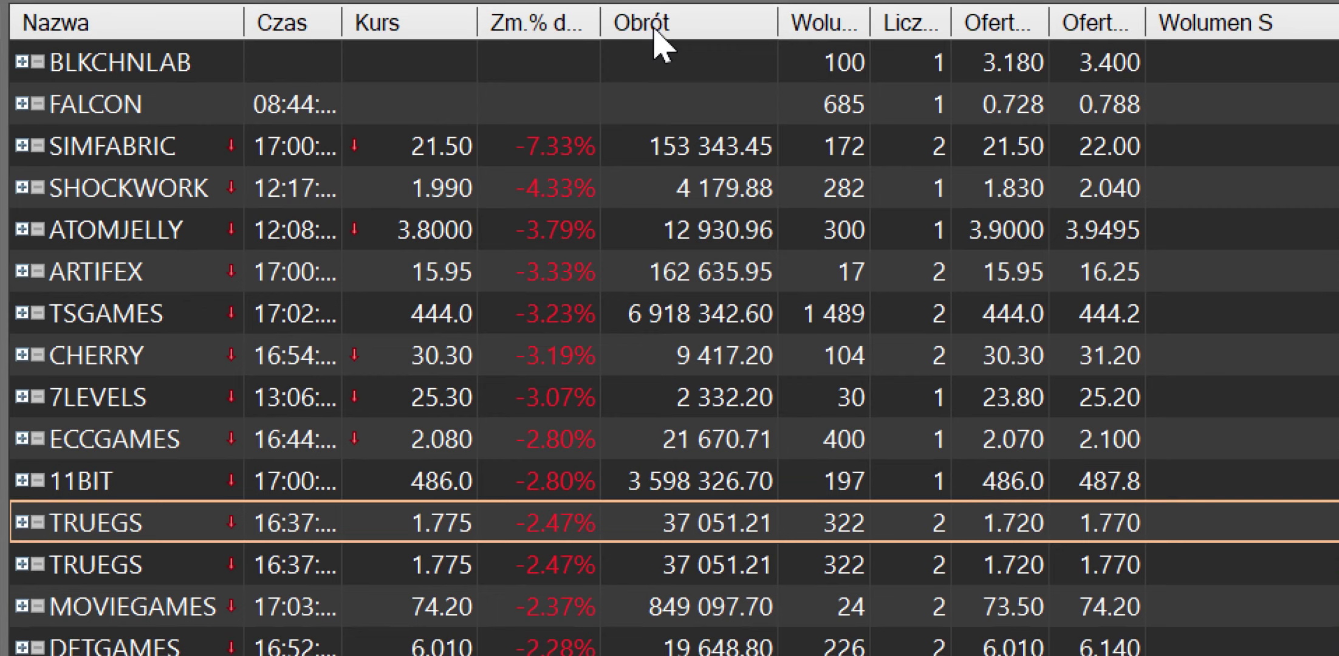
left_click(655, 30)
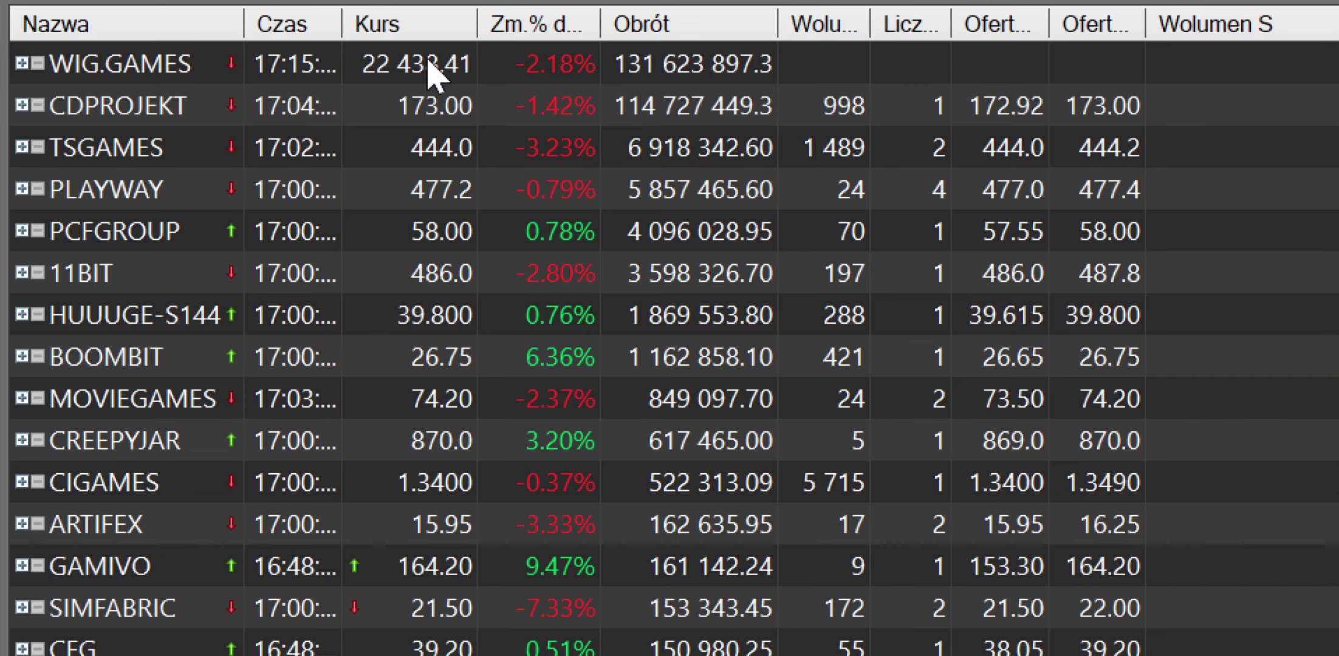
Rank the gaming stocks by share price, highest first, and scroll through the list
left_click(348, 32)
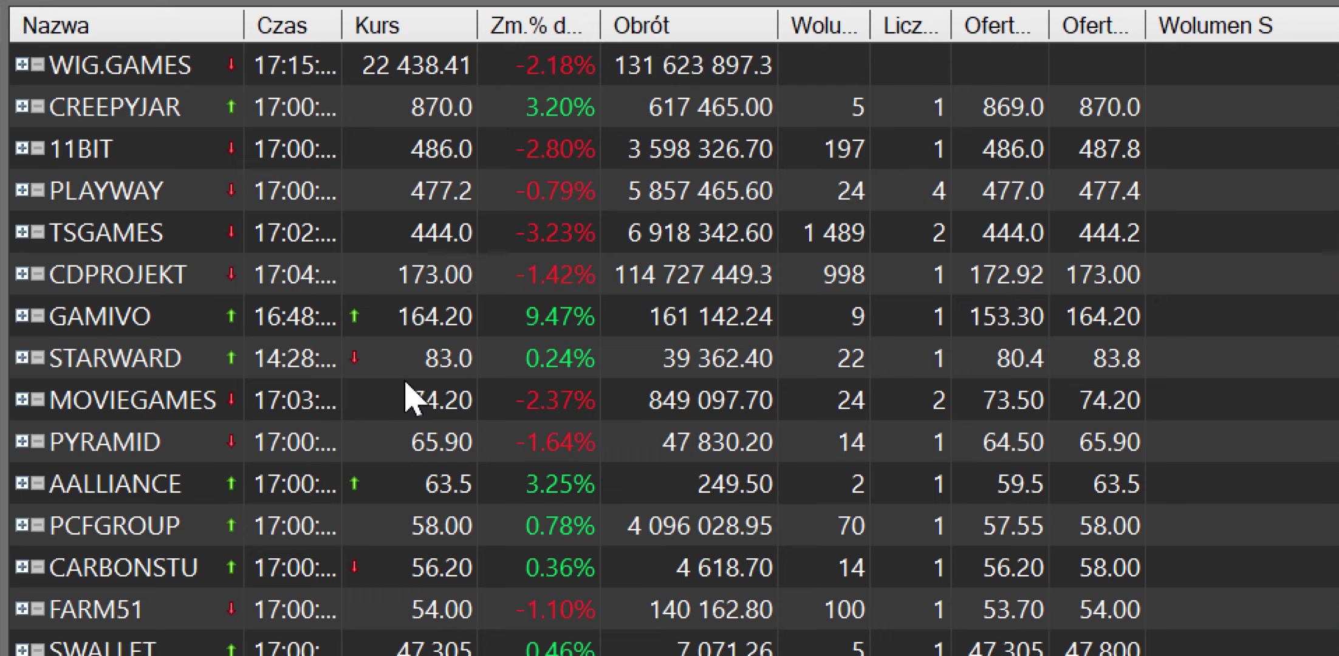
scroll(427, 593, "down", 3)
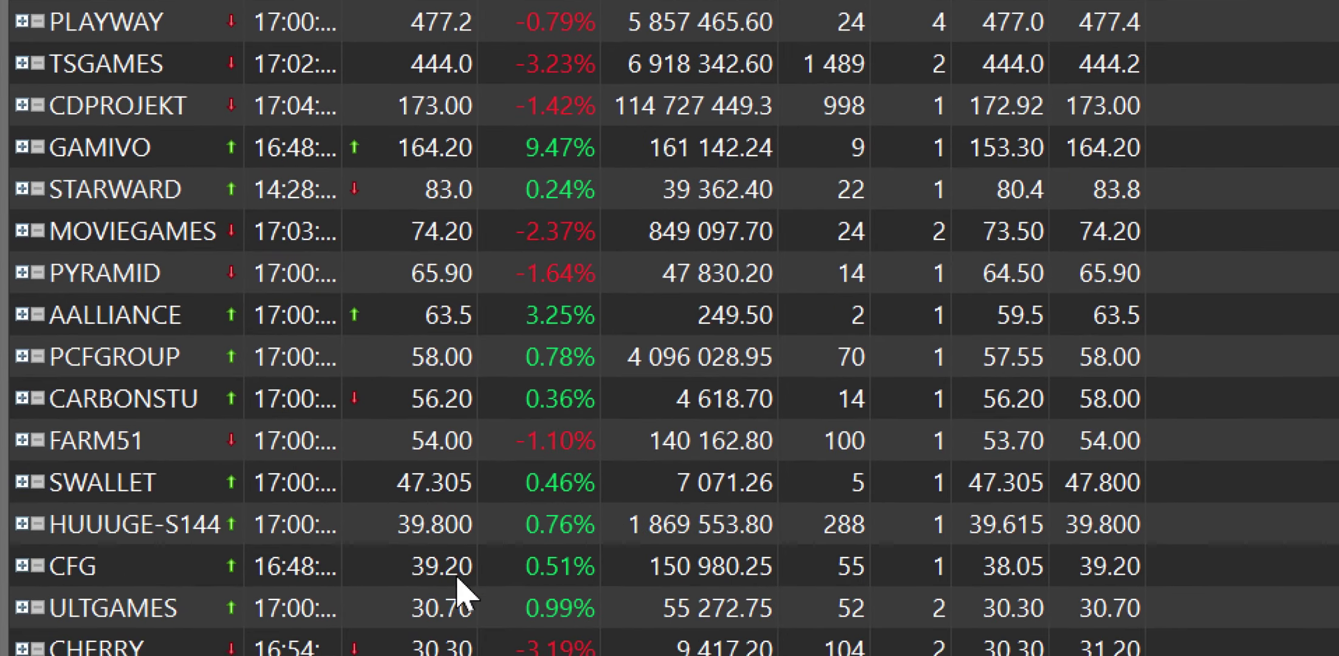
scroll(504, 568, "down", 5)
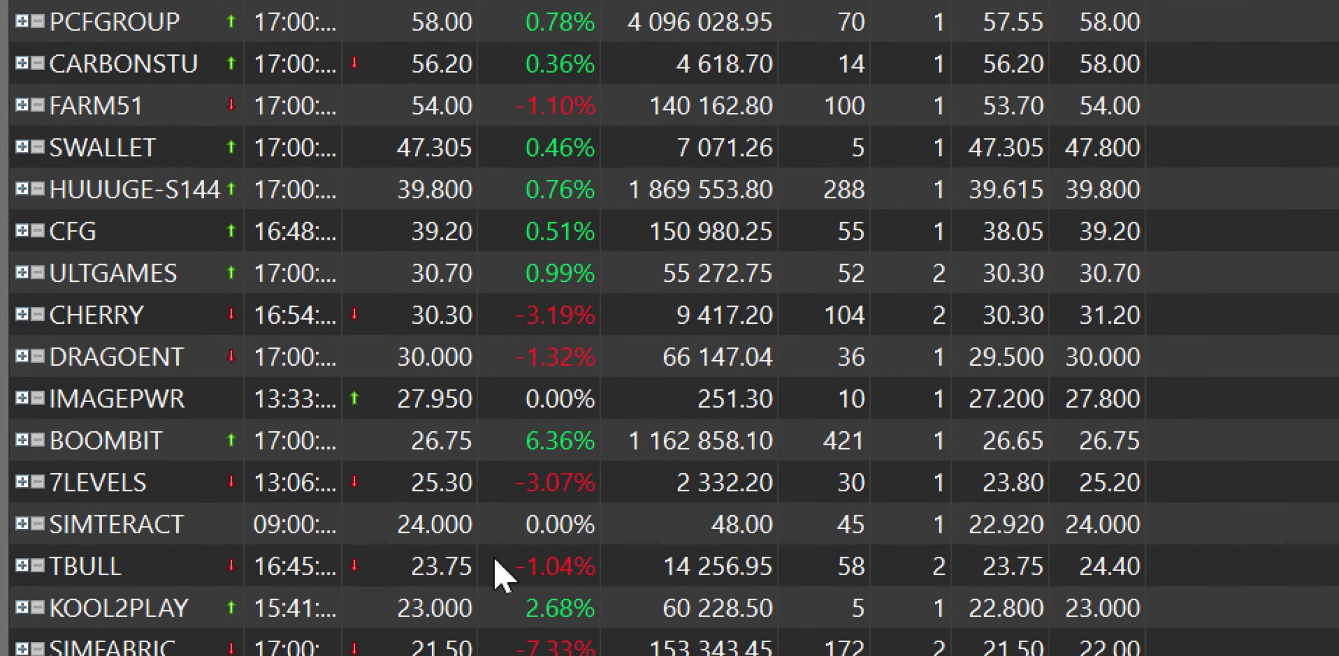
scroll(493, 562, "down", 3)
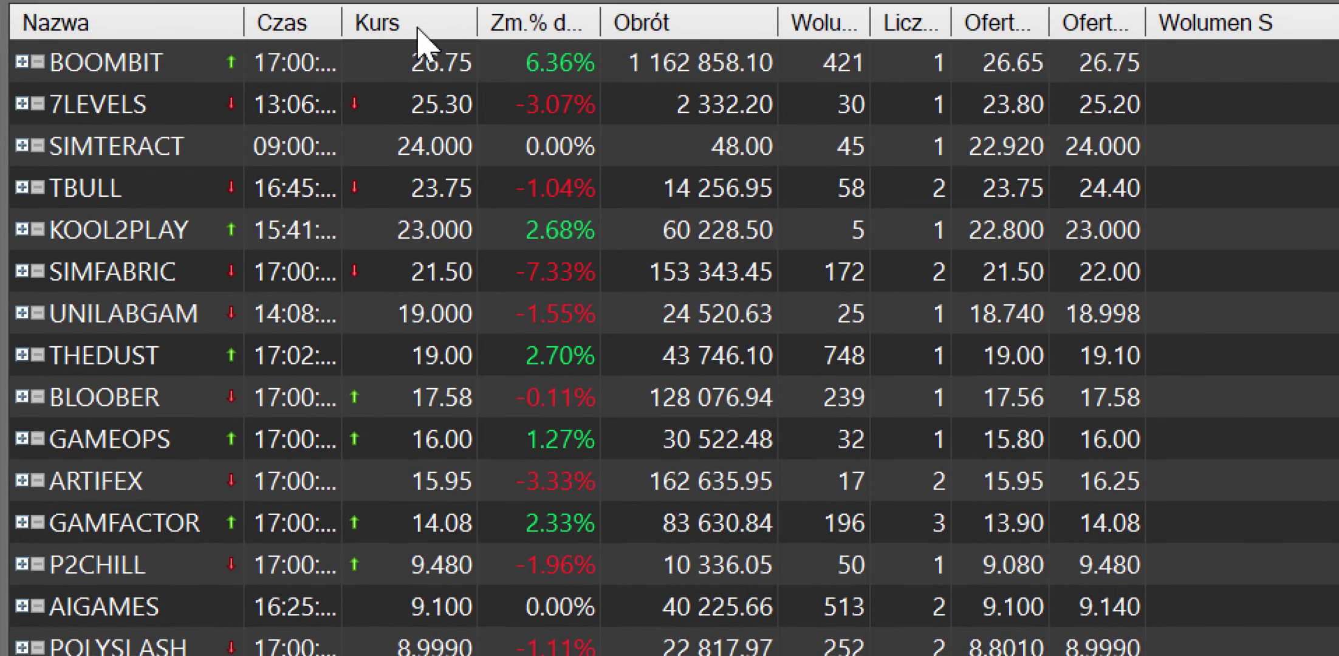
Reverse the price ranking to lowest first, then re-sort the stocks by turnover, highest first
left_click(419, 28)
scroll(449, 364, "up", 4)
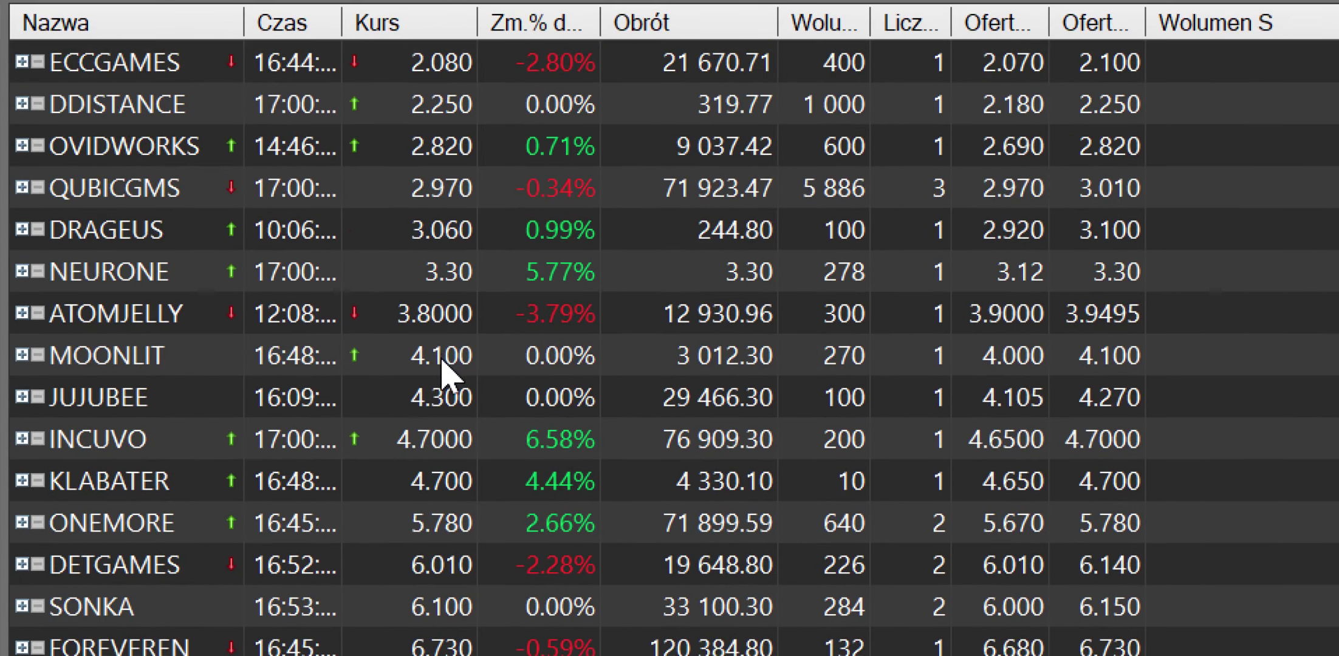
scroll(442, 373, "up", 4)
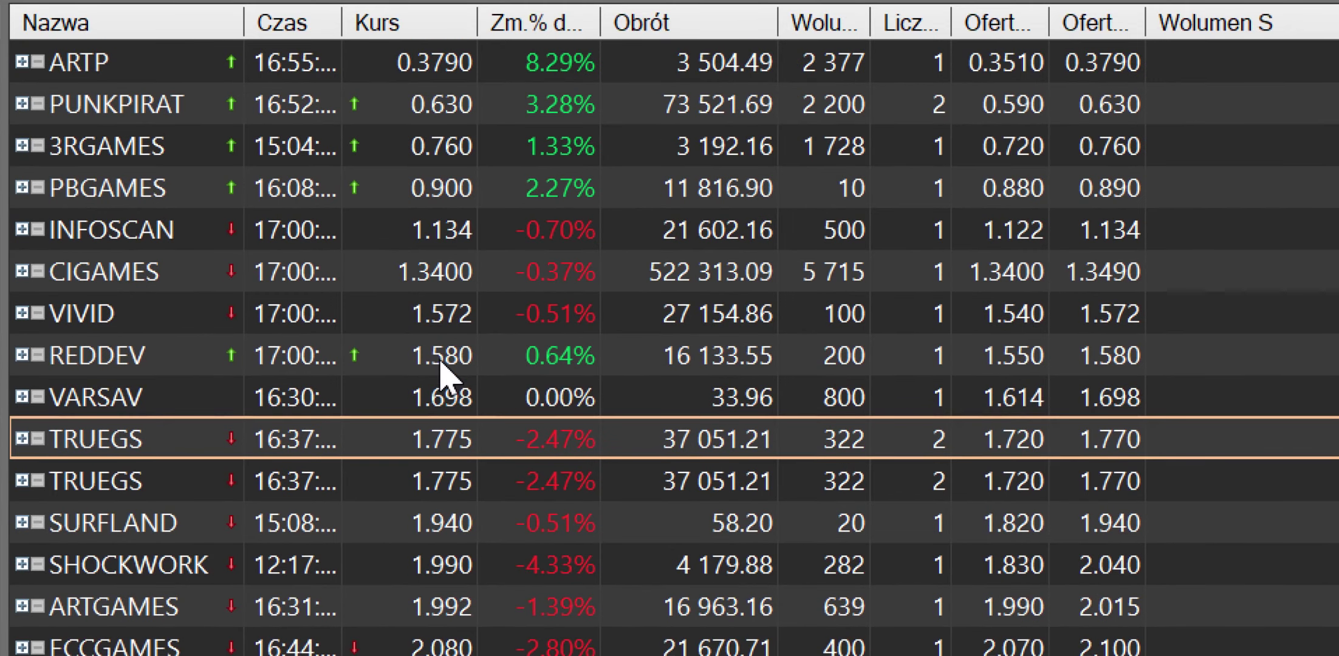
scroll(440, 372, "up", 1)
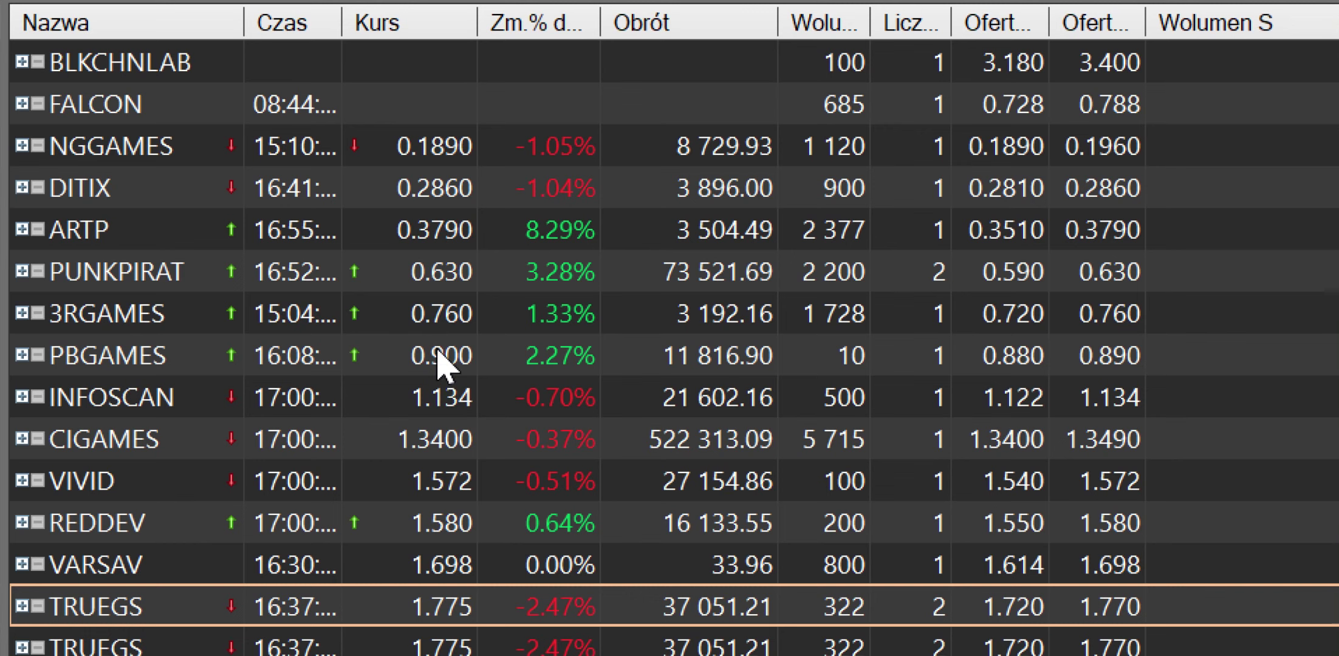
left_click(626, 32)
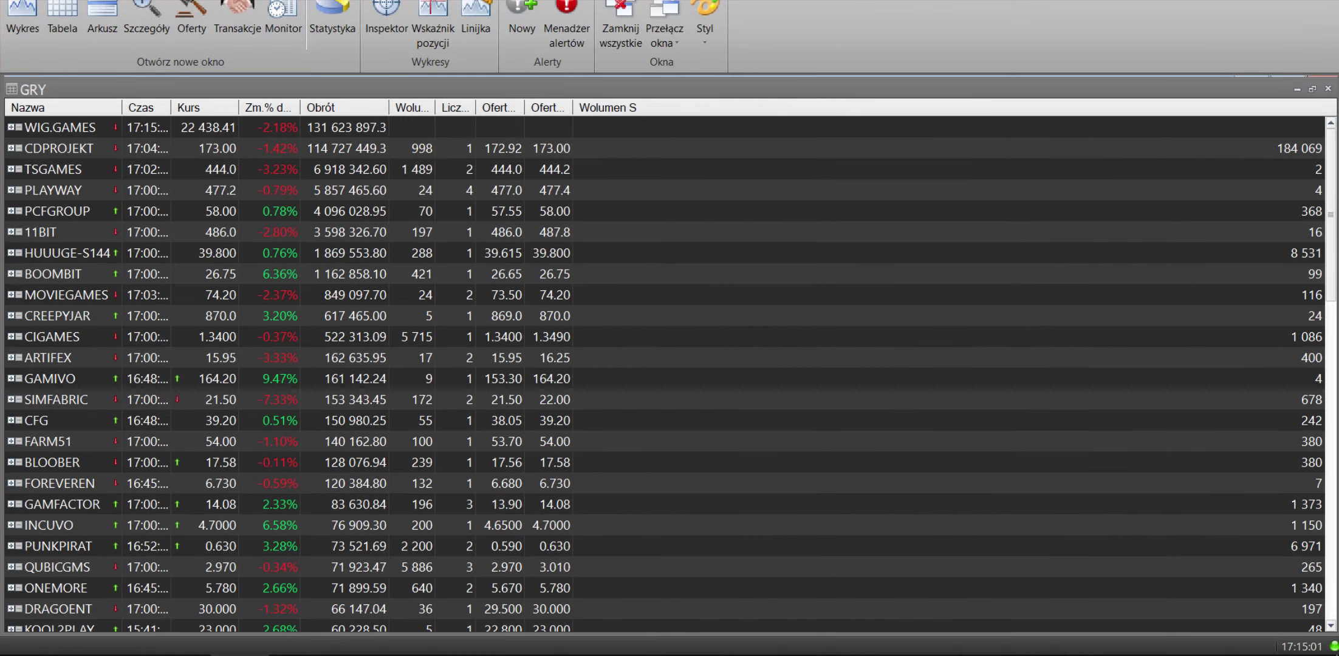
Bring the Spółki Gamingowe.ods window forward, showing the WigGames index-share pie chart
mouse_move(418, 654)
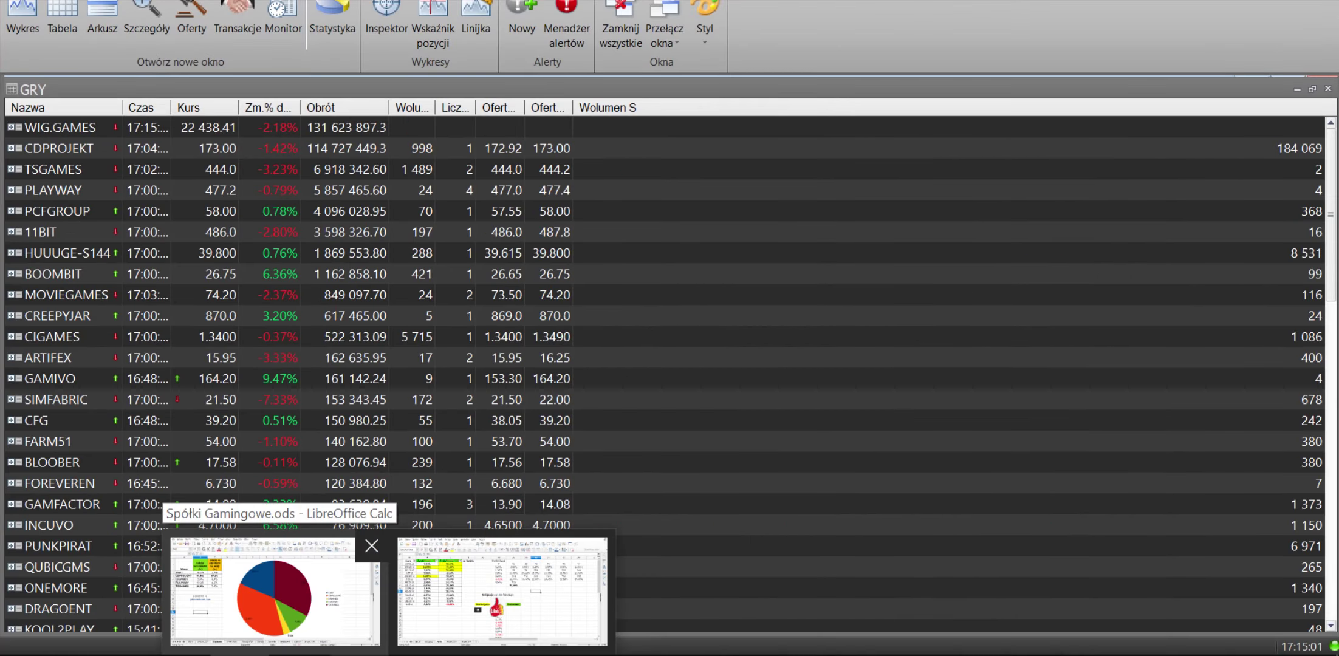
left_click(273, 590)
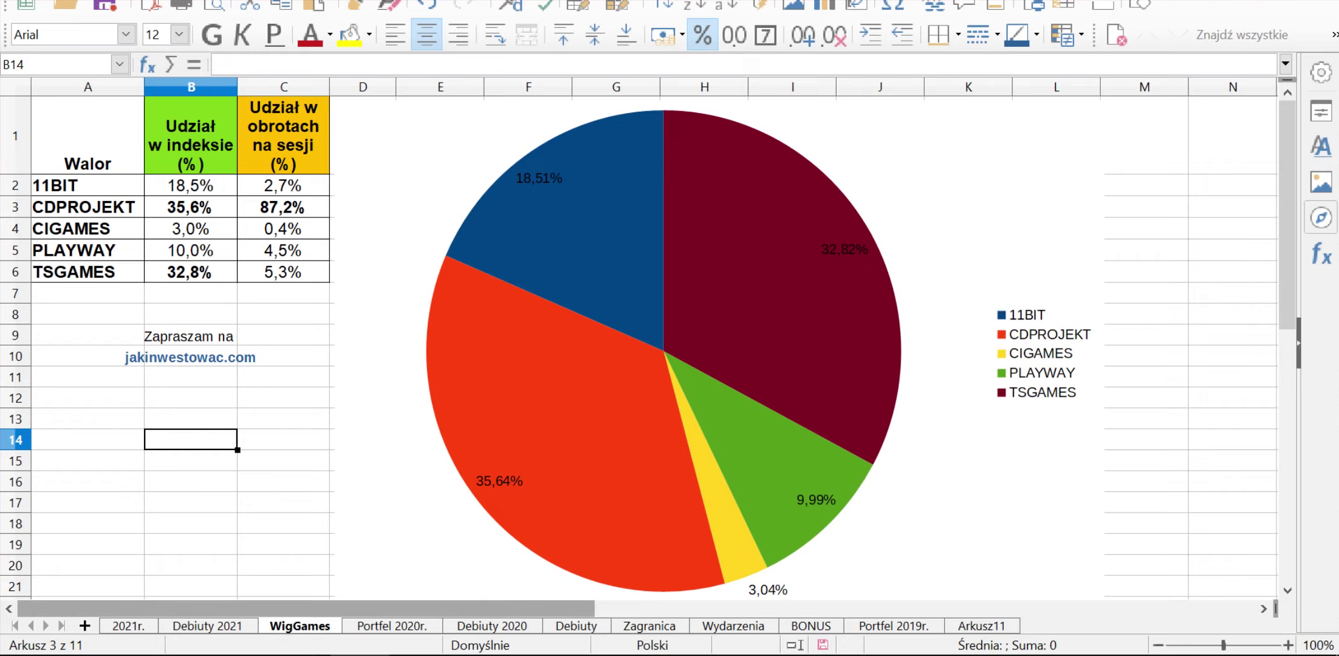
Move from the WigGames sheet to the Debiuty 2021 sheet with Ctrl+Page Up
key("ctrl+Page_Up")
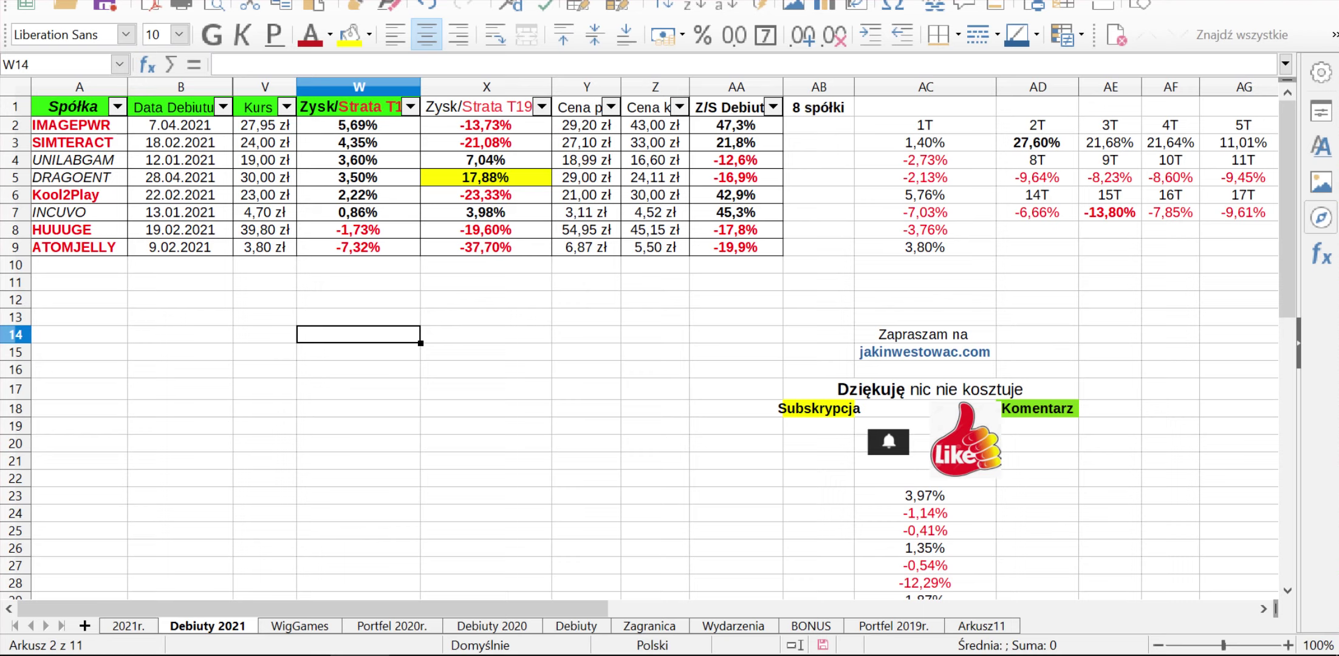
Sort the Debiuty 2021 rows descending by column X using its autofilter's Sortuj malejąco
left_click(541, 107)
left_click(470, 156)
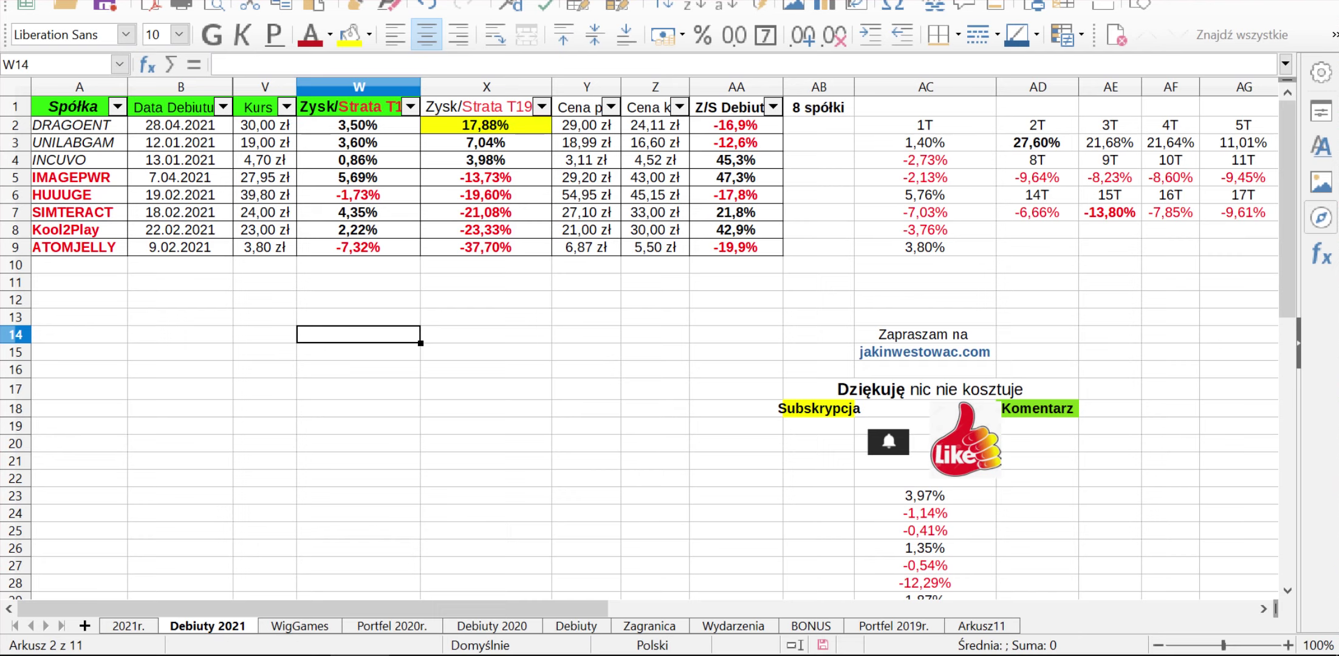
mouse_move(477, 608)
left_mouse_down()
mouse_move(619, 608)
mouse_move(465, 609)
left_mouse_up()
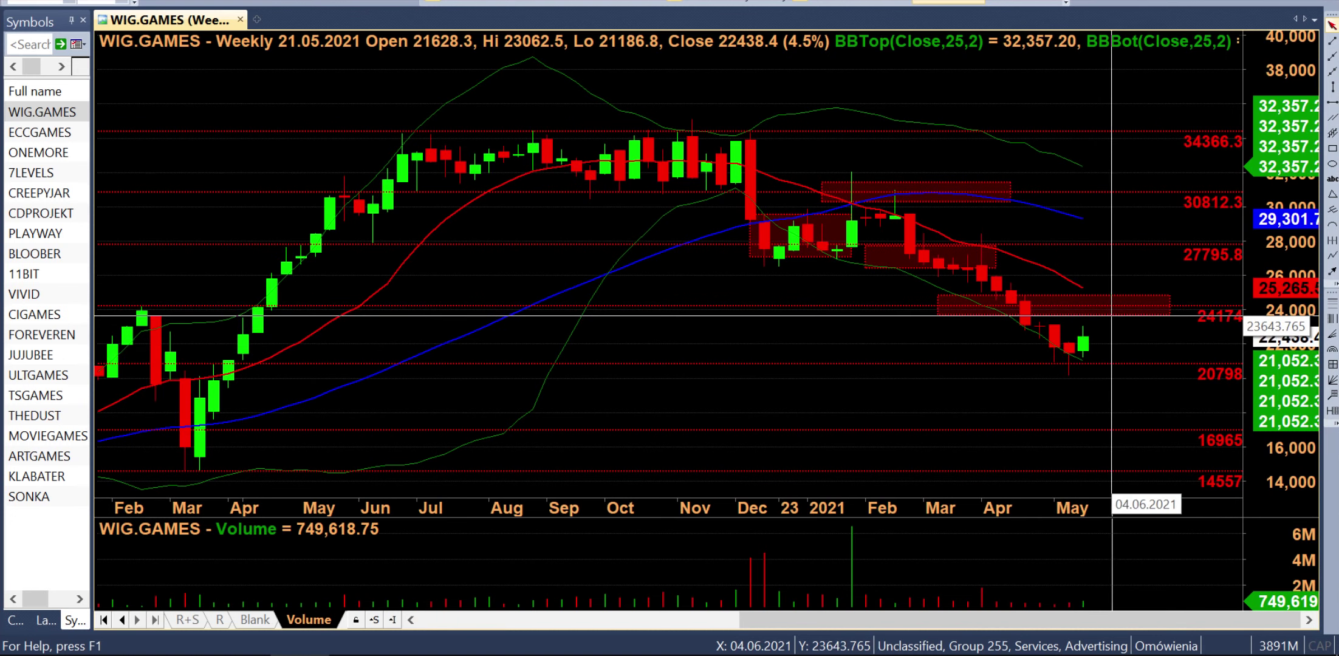
Switch to AmiBroker's weekly WIG.GAMES chart with its marked price levels and zones
mouse_move(1114, 316)
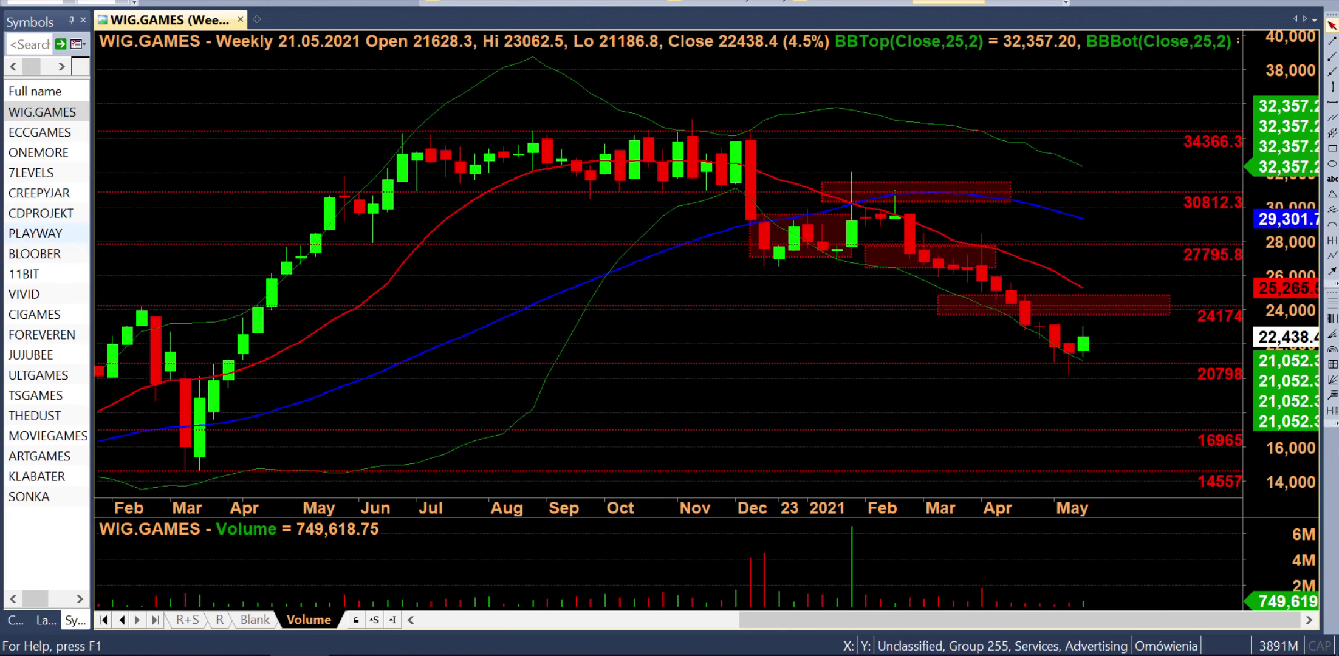
Load the weekly ECCGAMES chart from the Symbols list and zoom in from April onward
left_click(39, 132)
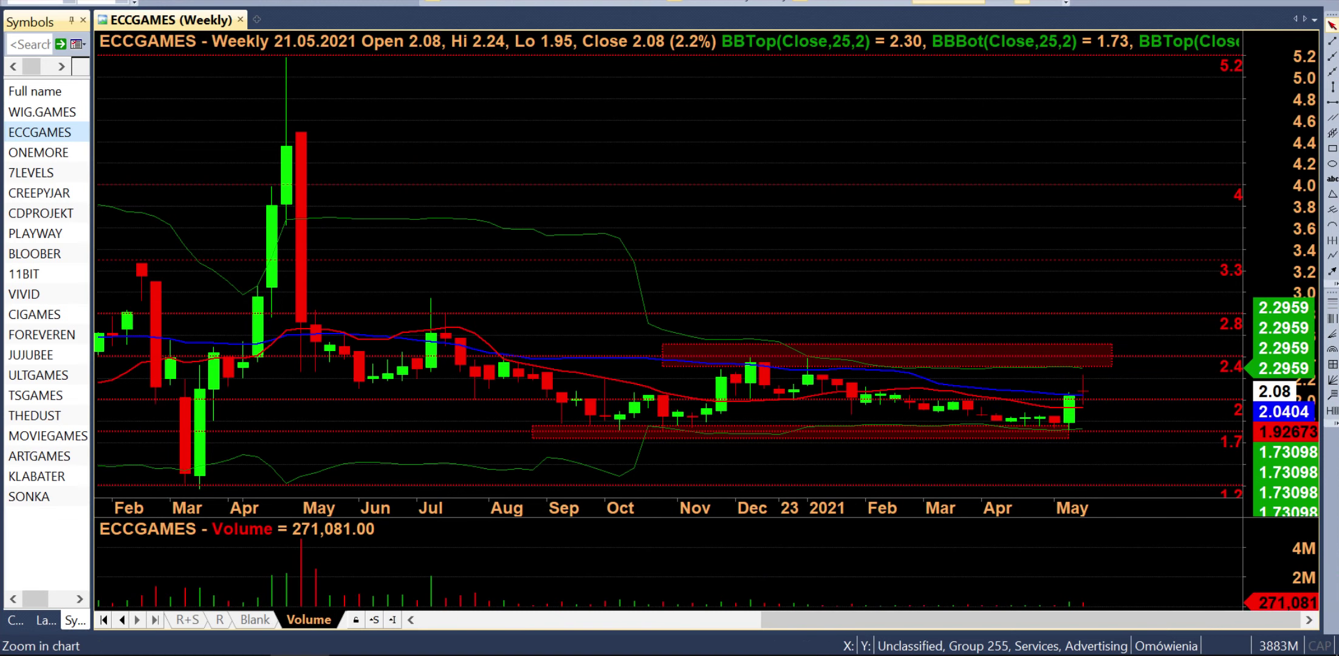
left_click(1022, 2)
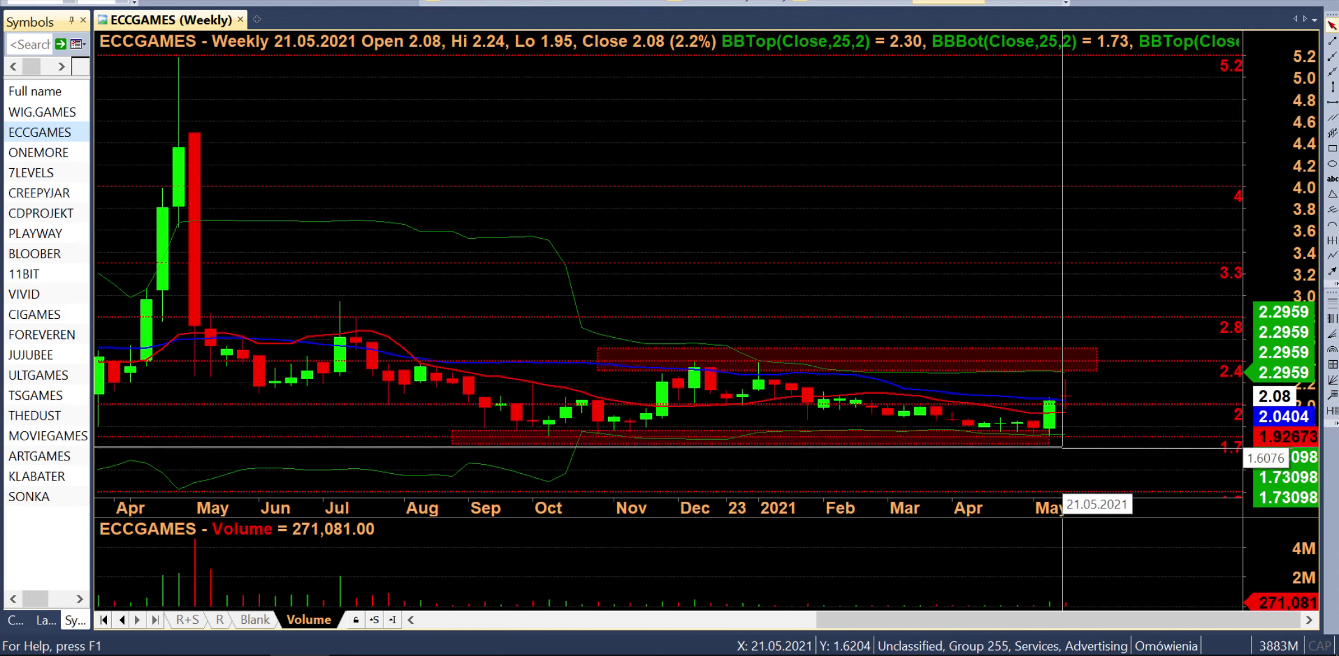
mouse_move(1046, 446)
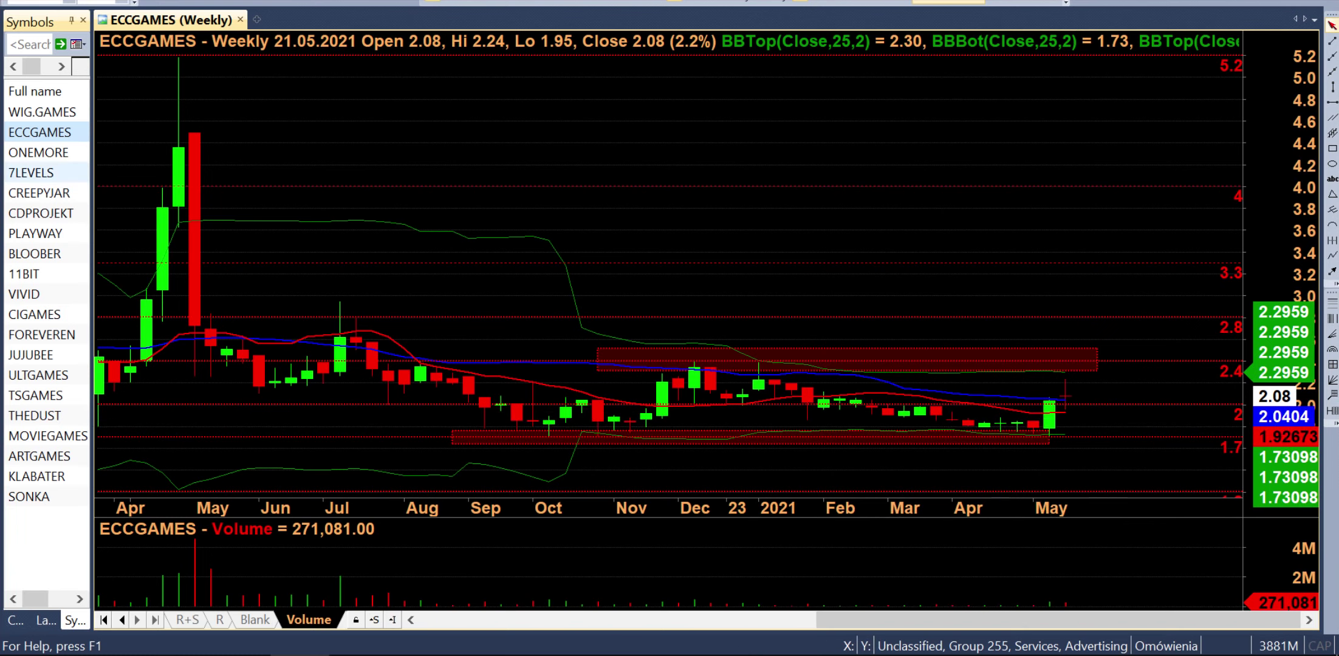
Load the weekly ONEMORE chart and draw a support box from 26.02.2021 (~5.13) to 11.06.2021 (~4.42)
left_click(38, 153)
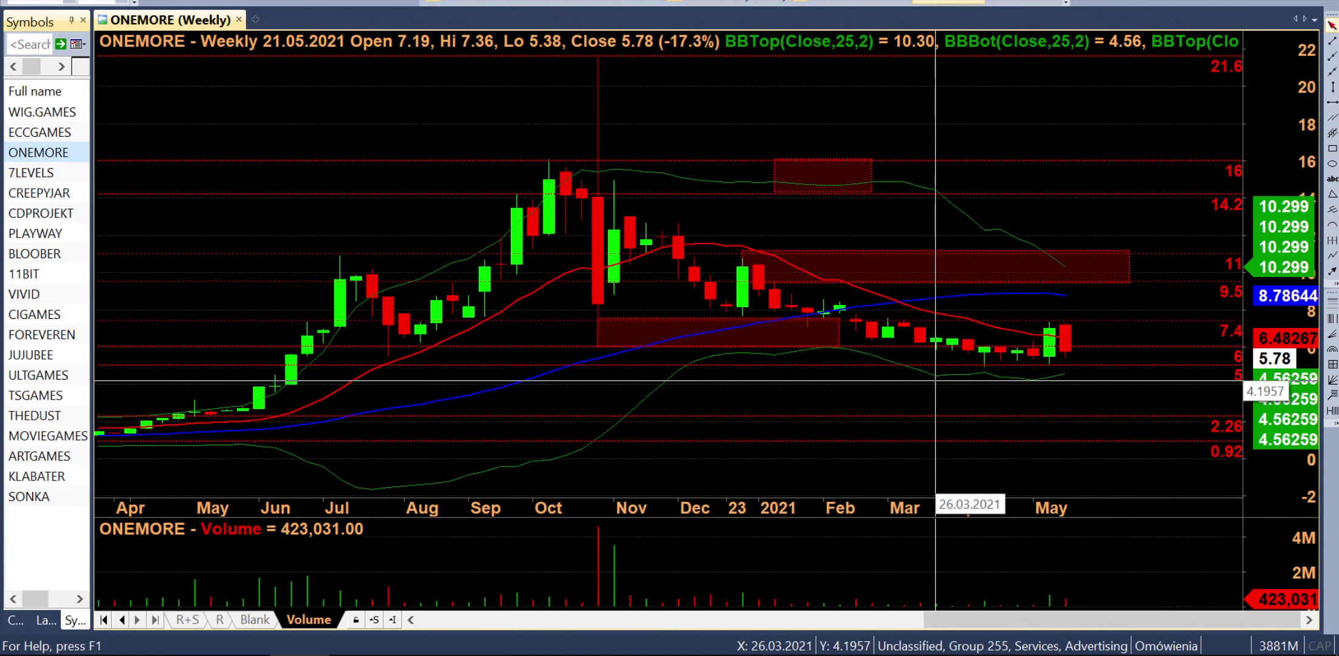
mouse_move(947, 368)
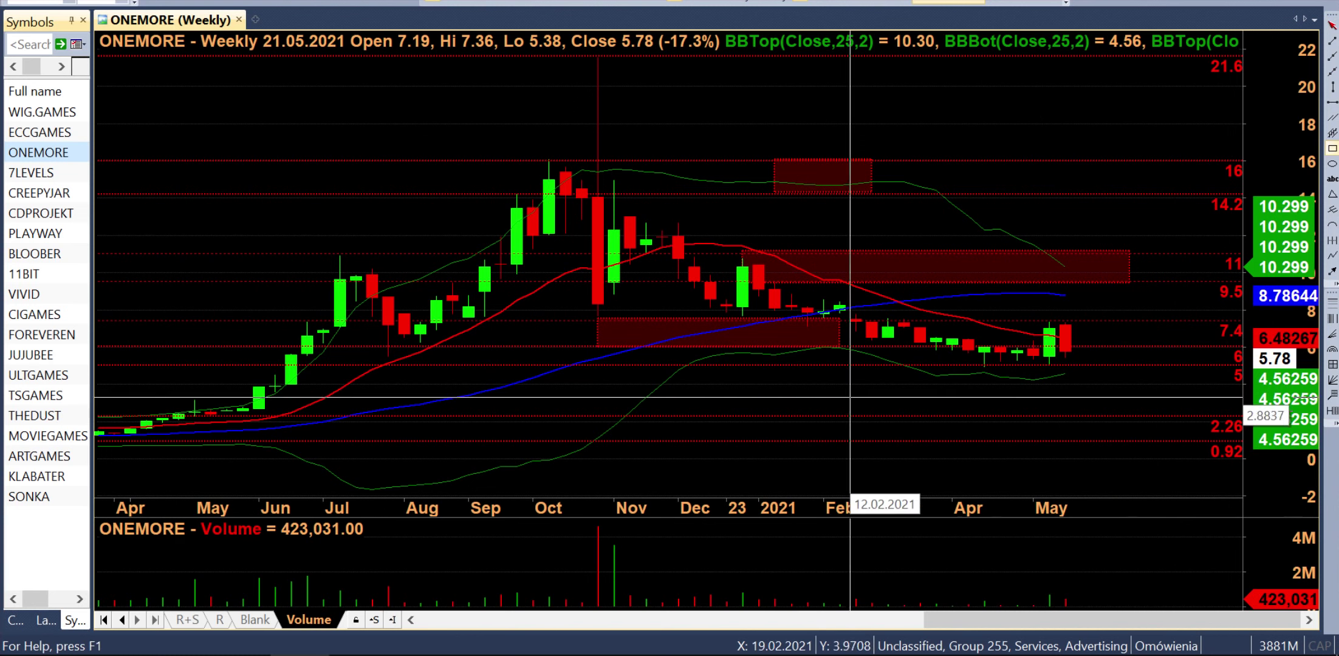
left_click_drag(873, 363, 1130, 376)
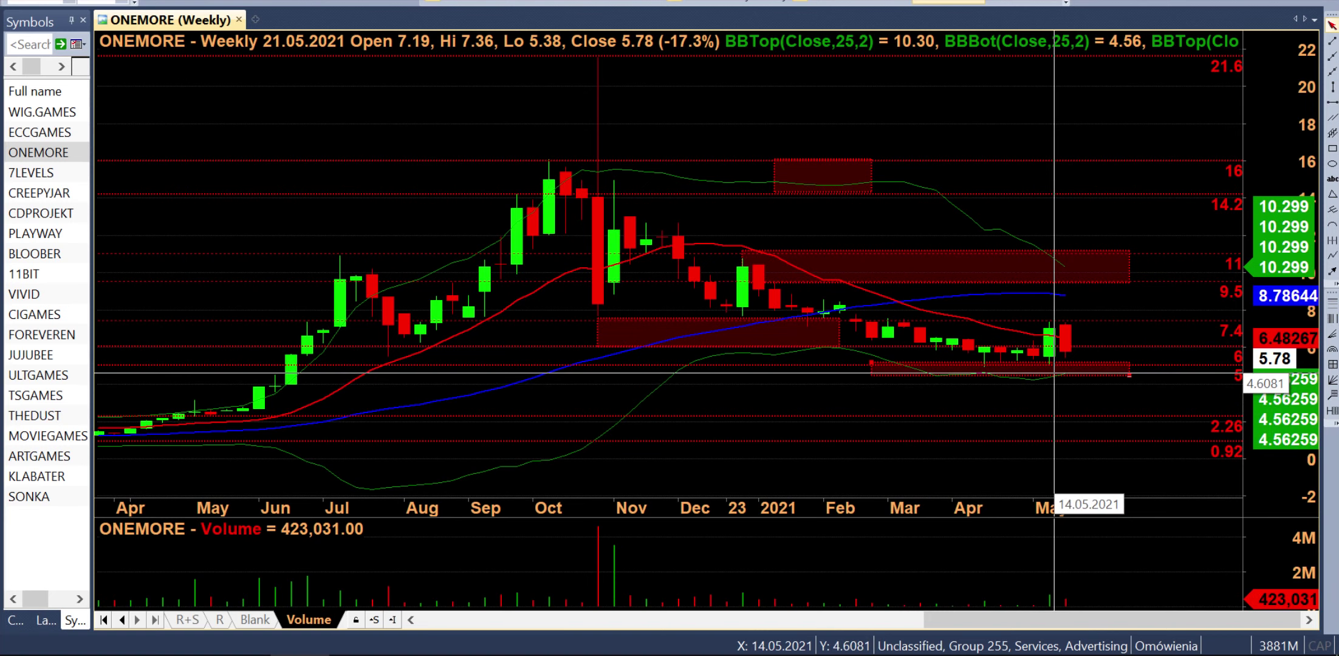
mouse_move(1054, 374)
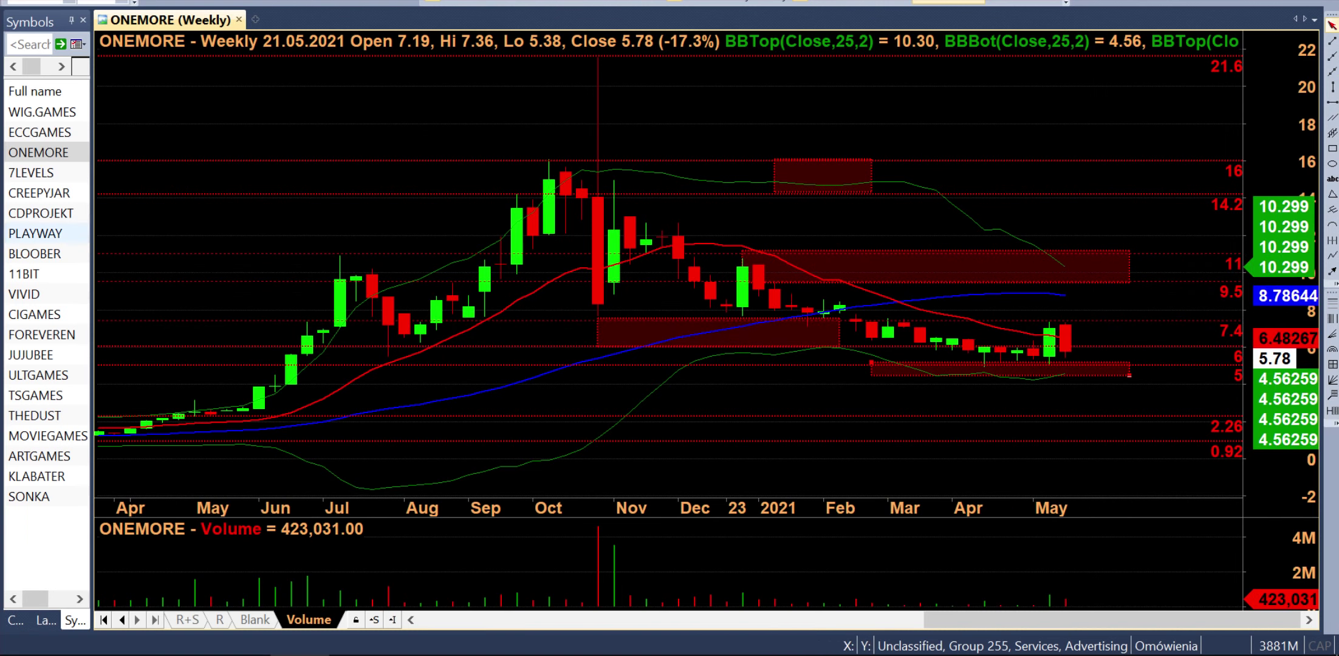
Load the weekly 7LEVELS chart, closing at 25.3 with Bollinger bands at 39.27 and 22.33
left_click(37, 172)
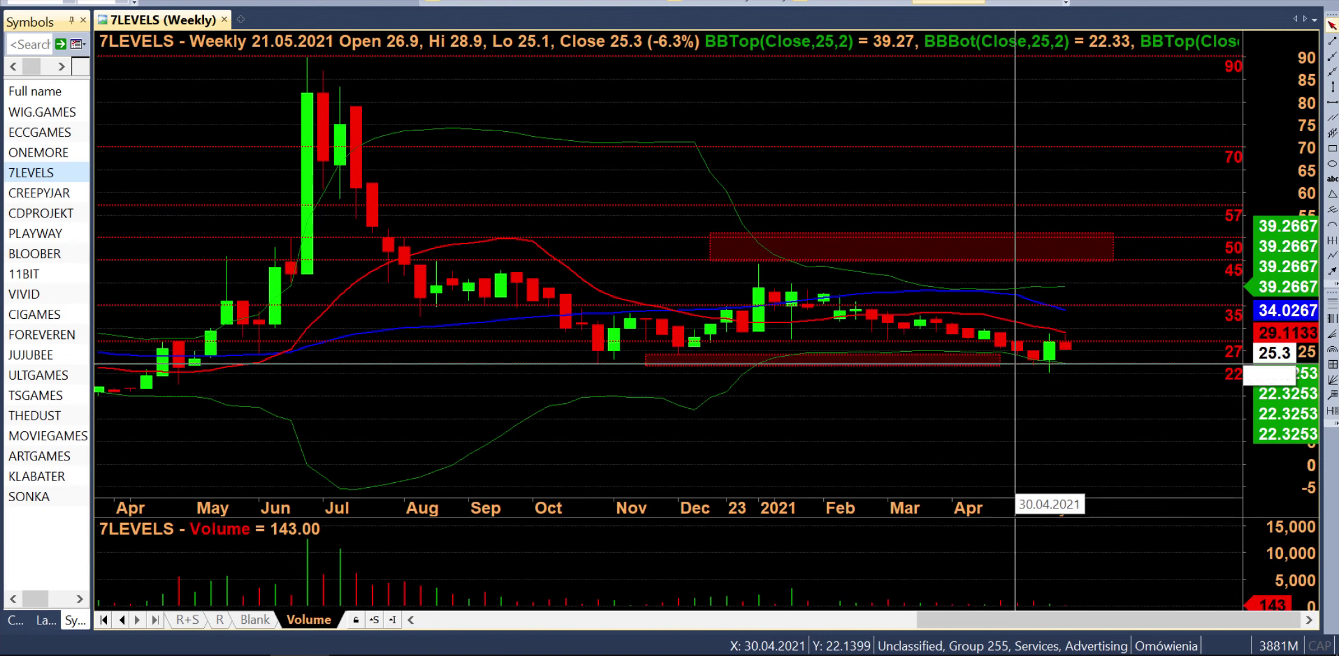
mouse_move(955, 364)
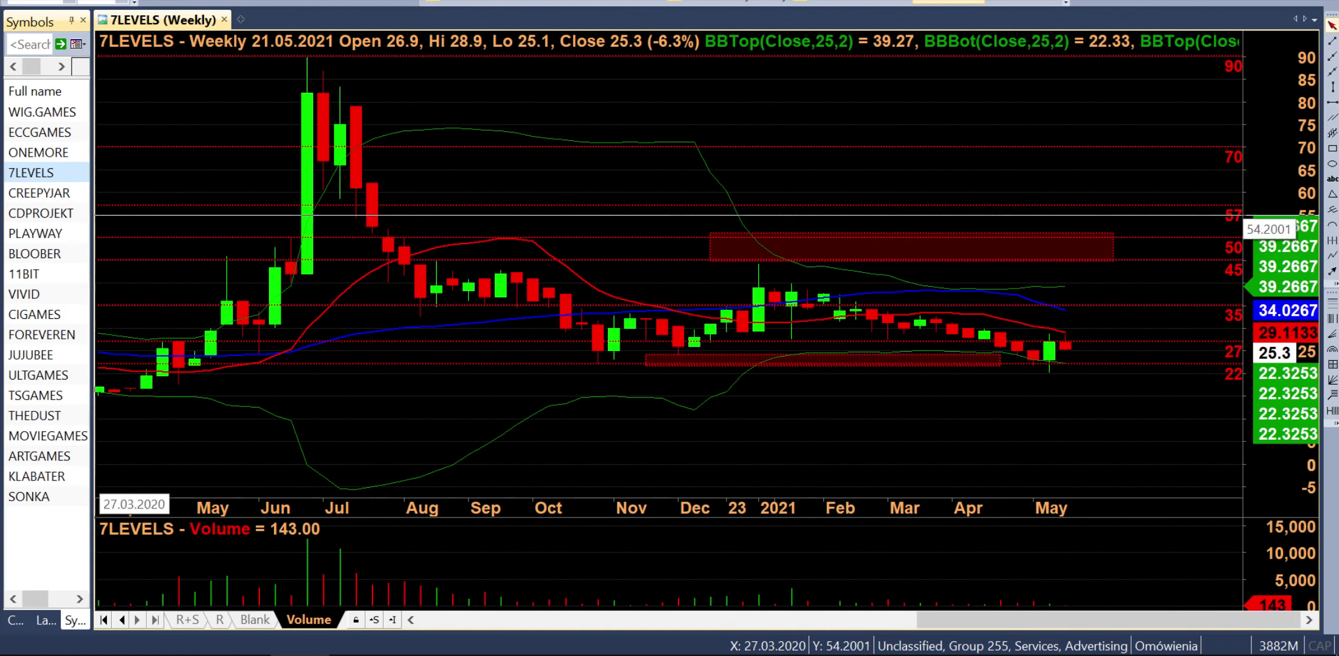
Load the weekly CREEPYJAR chart and review its levels at 888, 790, 670 and 565
left_click(39, 193)
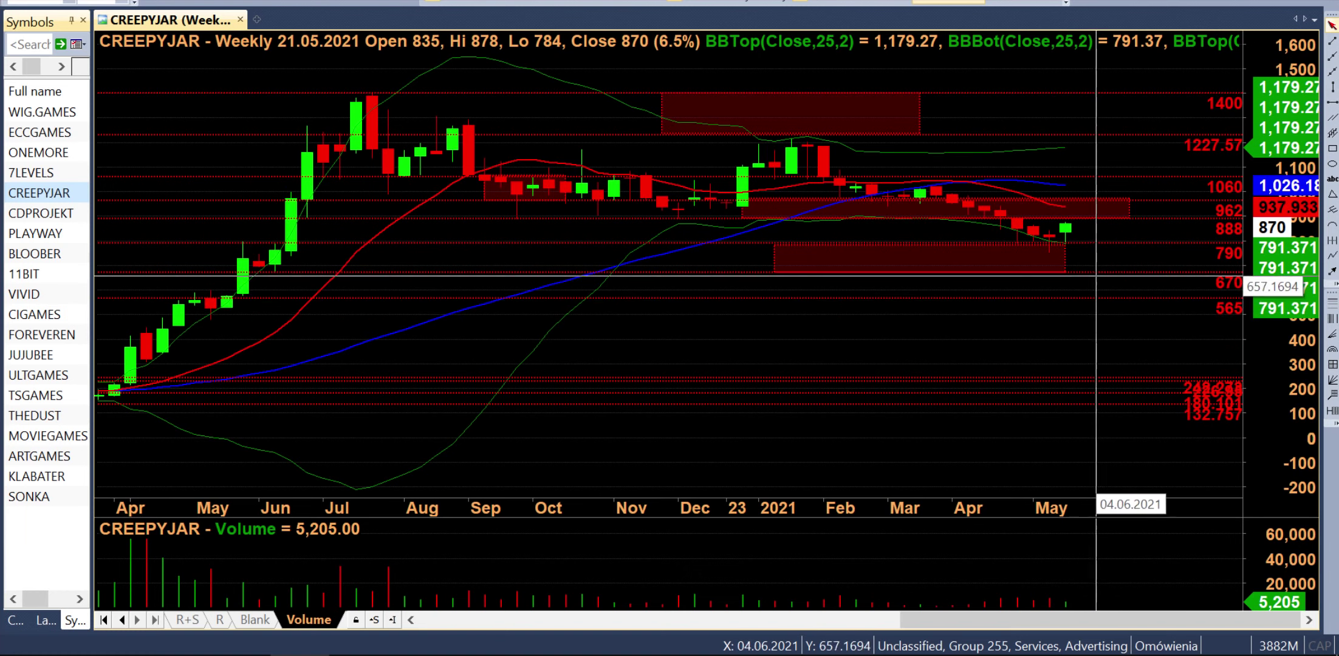
mouse_move(1084, 275)
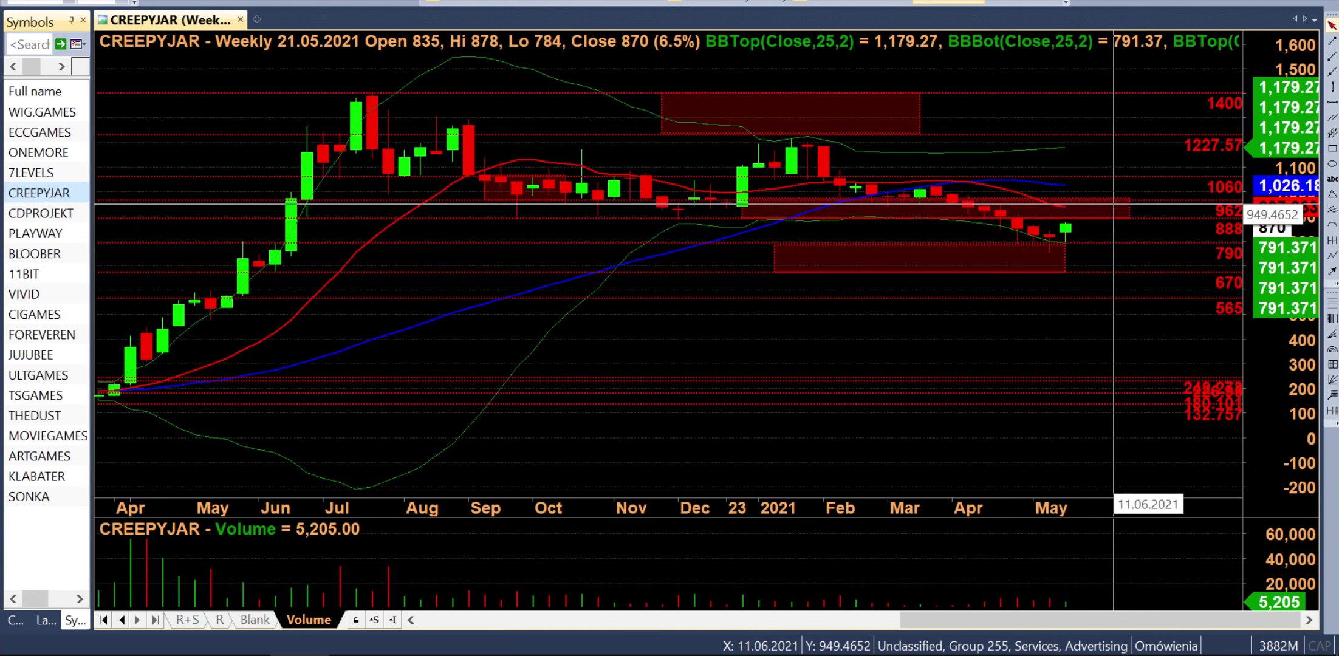
mouse_move(1091, 217)
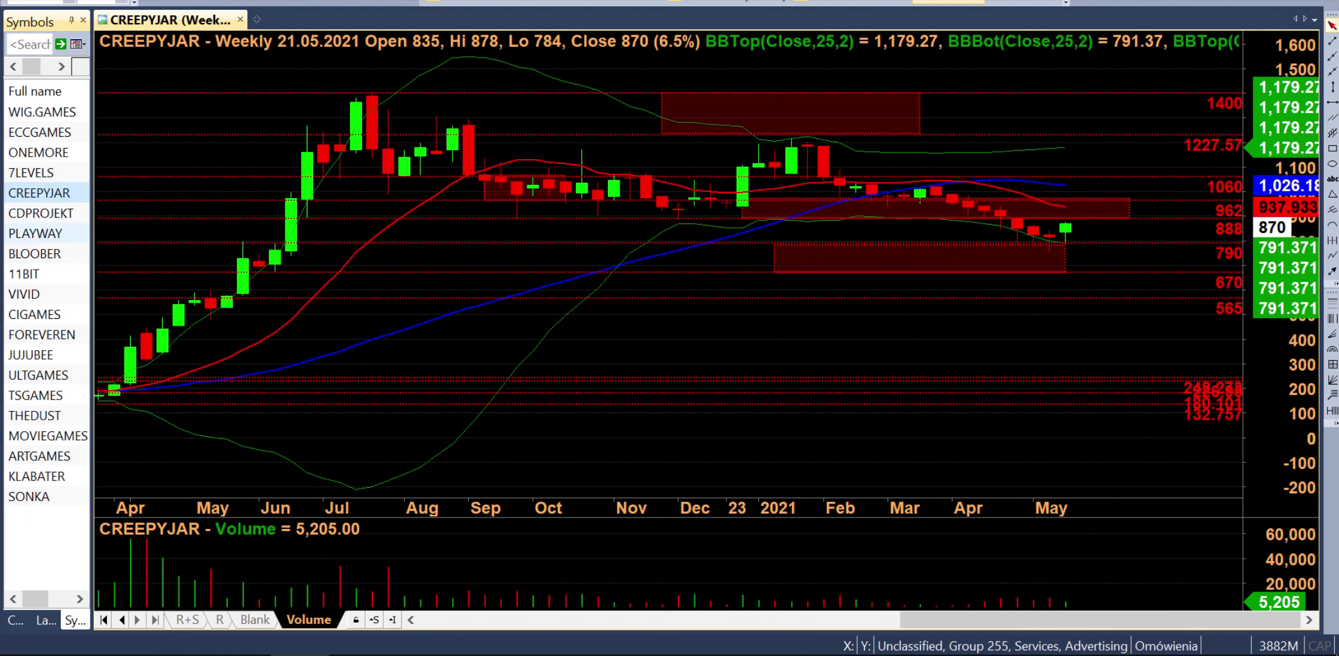
Load the weekly PLAYWAY chart, closing at 477.2 with levels at 509, 470 and 433
left_click(35, 234)
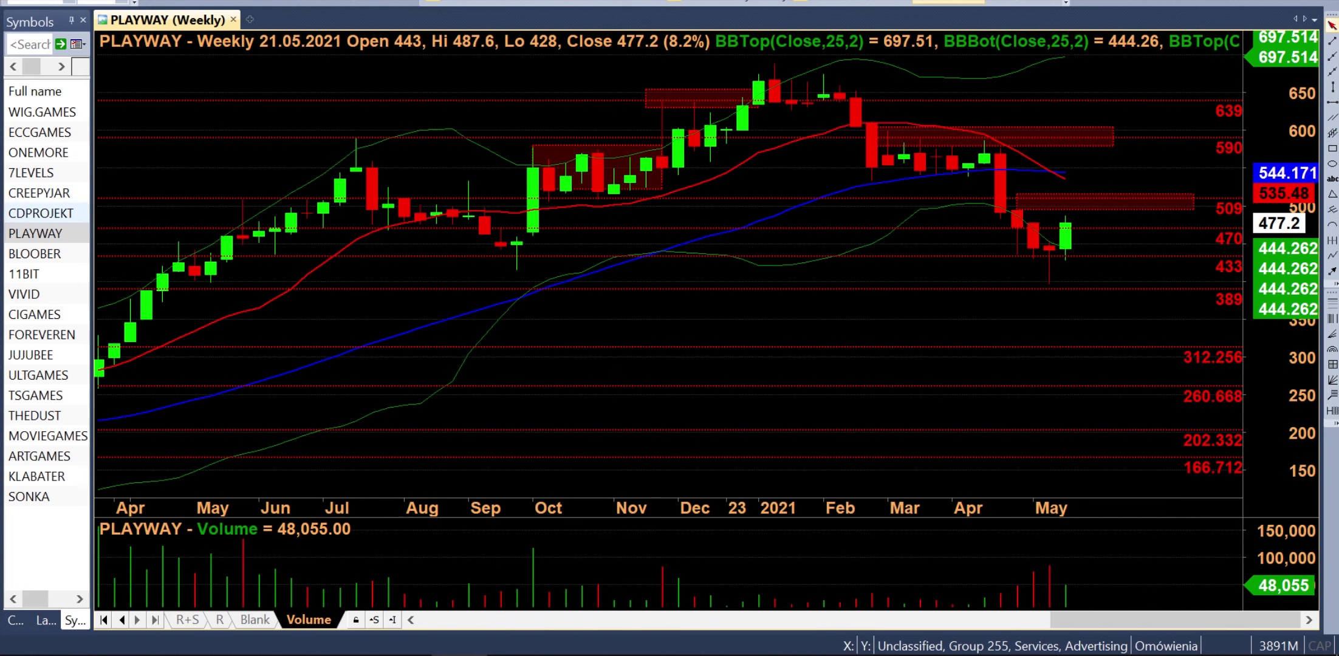
Load the weekly CDPROJEKT chart, closing at 173, up 4.9%
left_click(40, 213)
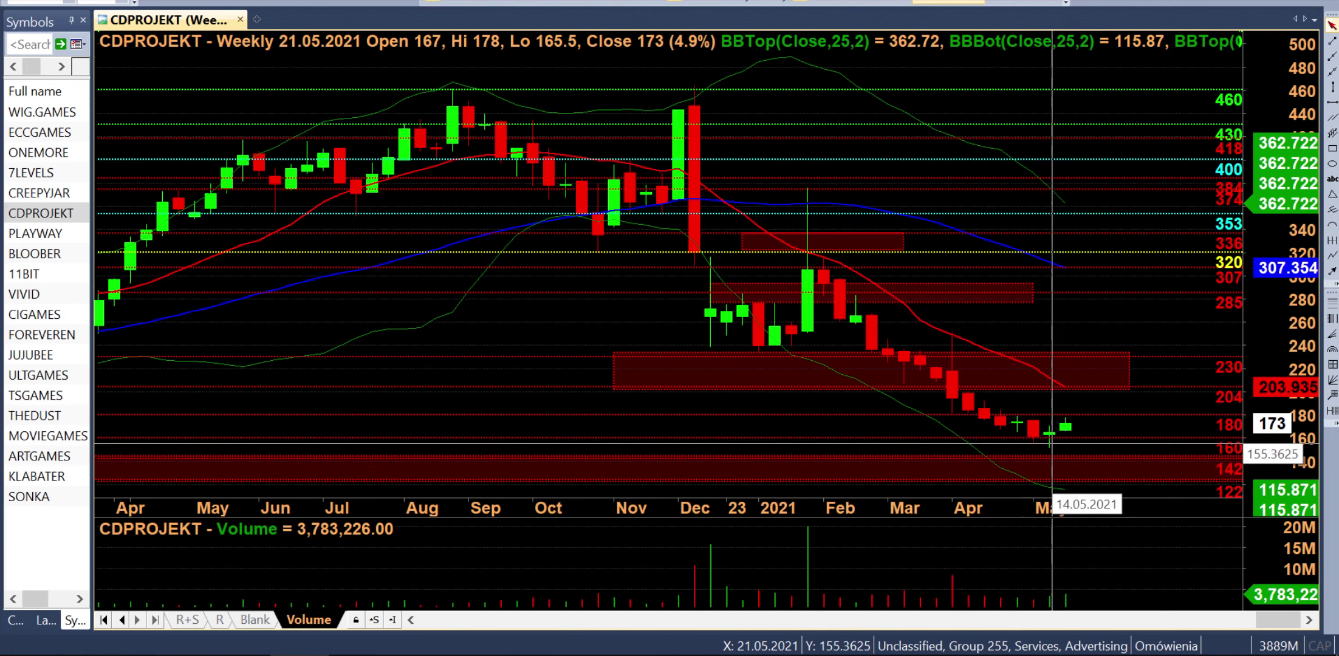
Review CDPROJEKT's weekly levels at 180, 160 and 142 and its 3,783,226 volume
mouse_move(1077, 437)
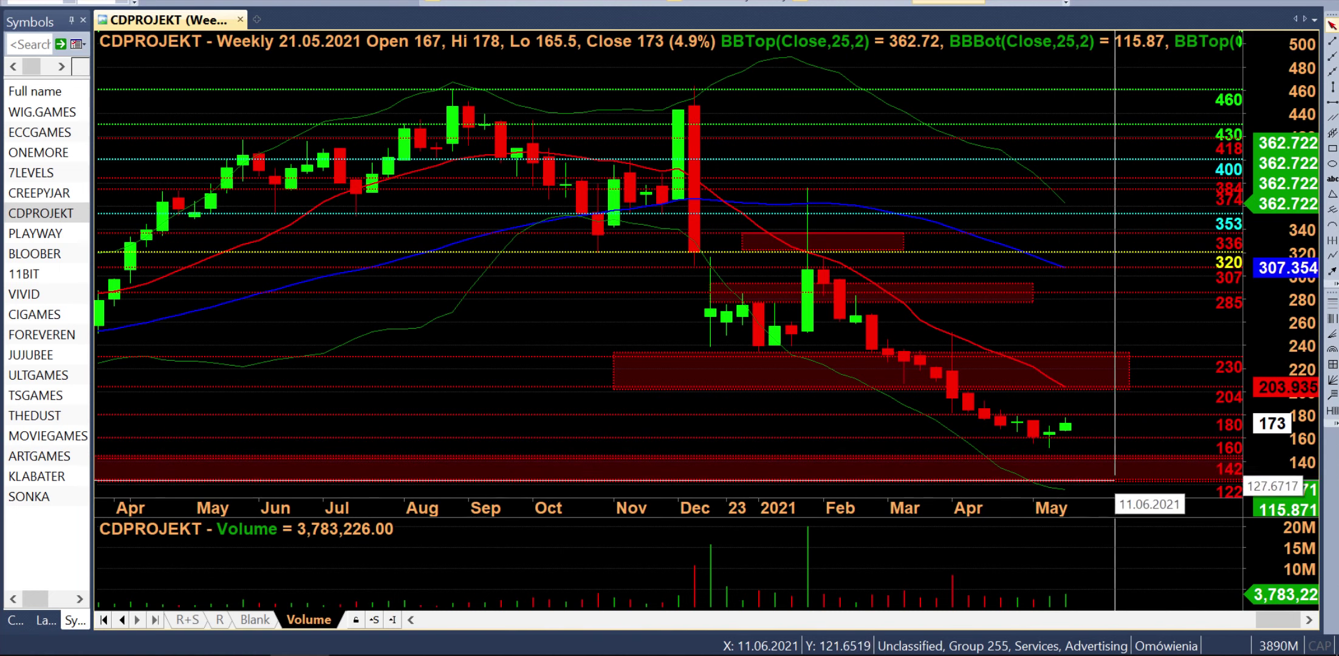
mouse_move(1095, 460)
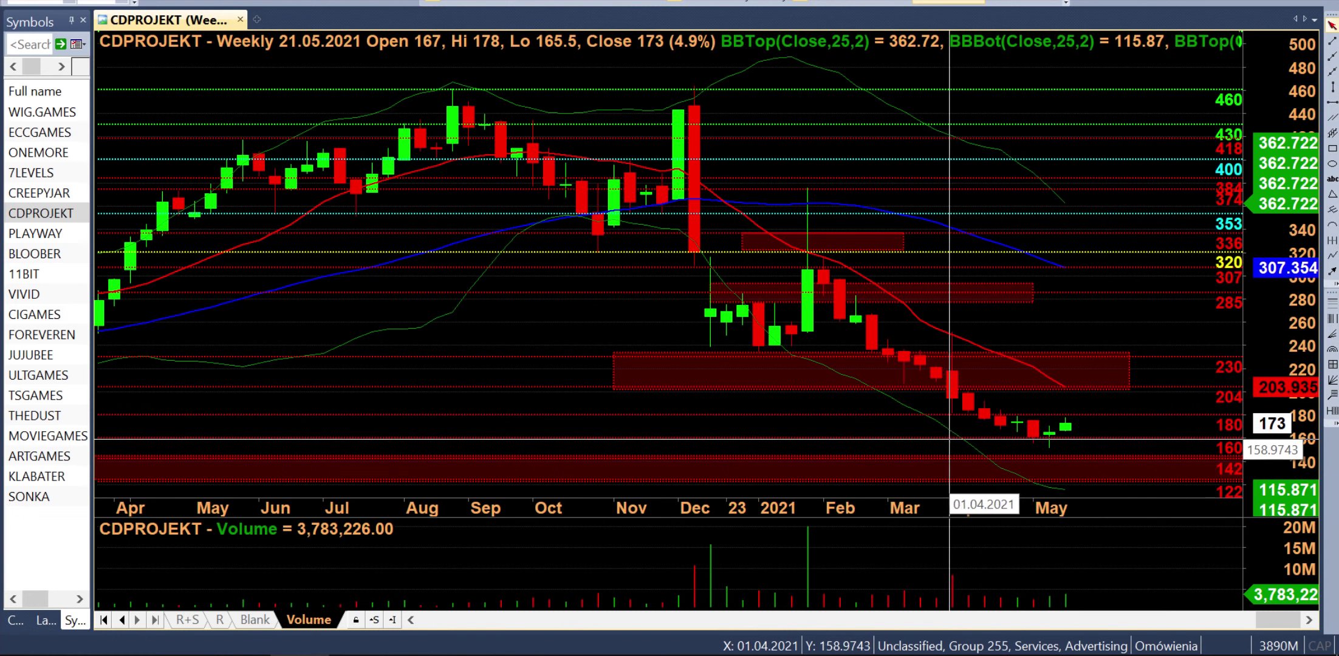
mouse_move(845, 453)
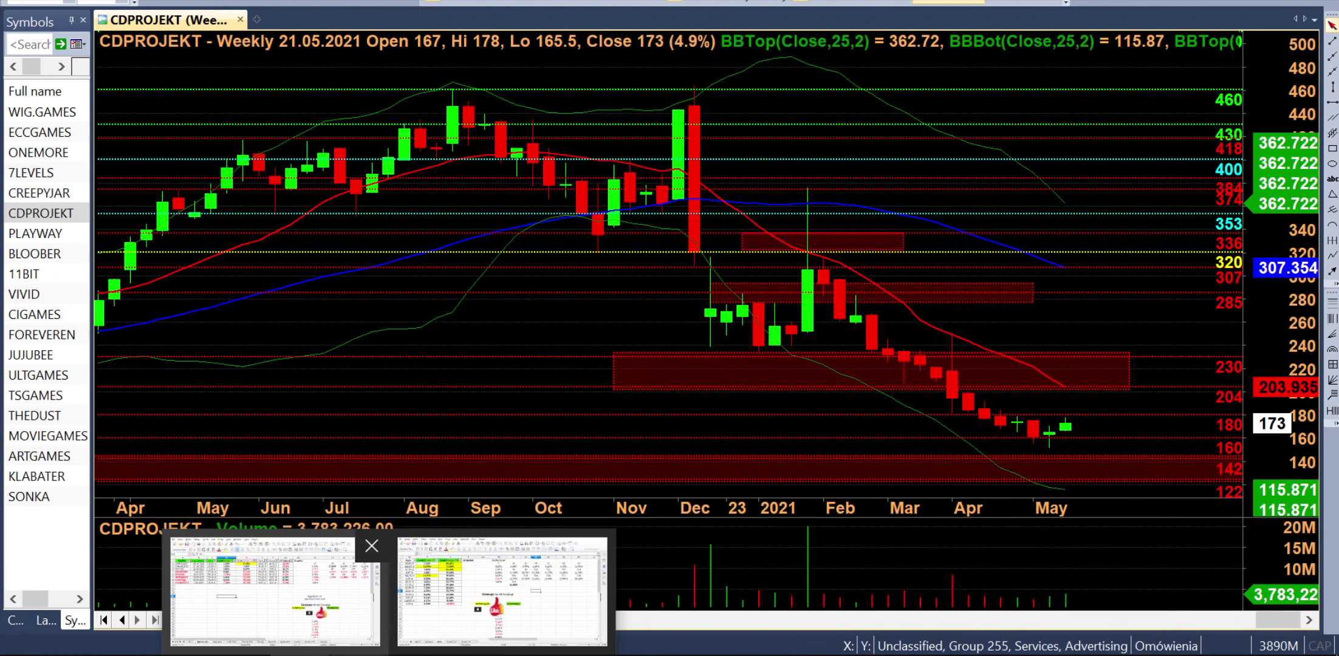
In Calc's 2021r. sheet, sort the gaming stocks by column X, highest first
left_click(273, 592)
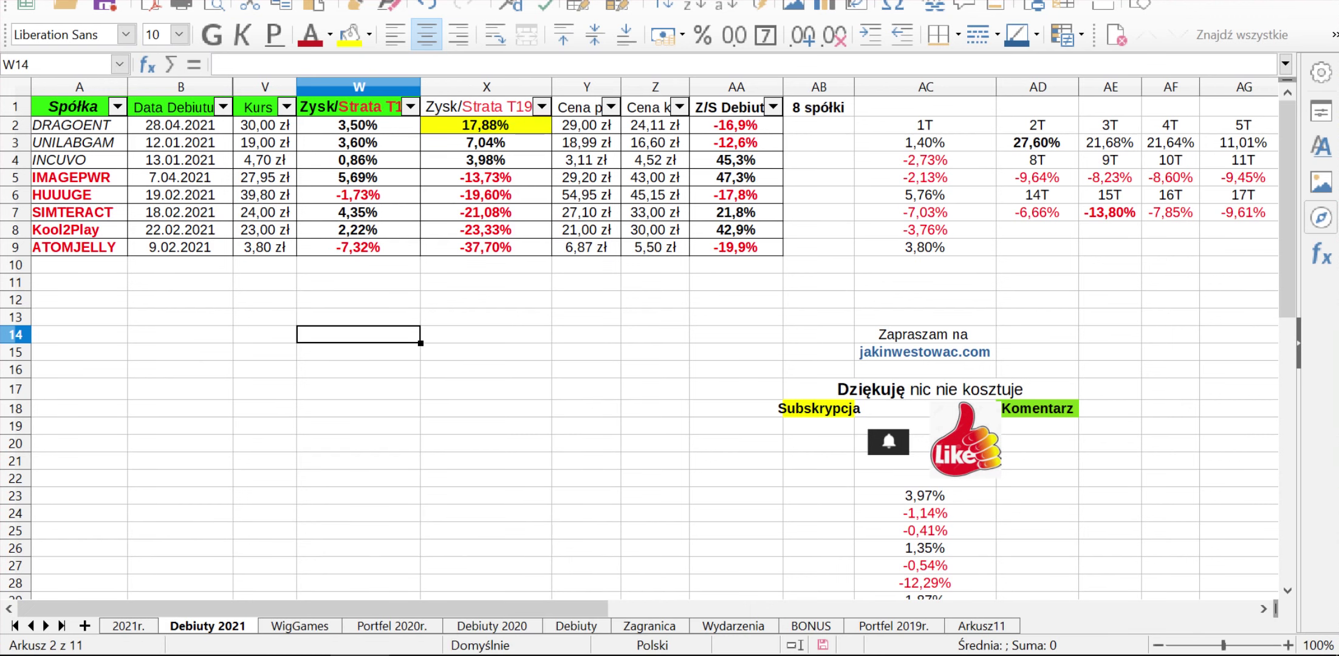
key("ctrl+Page_Up")
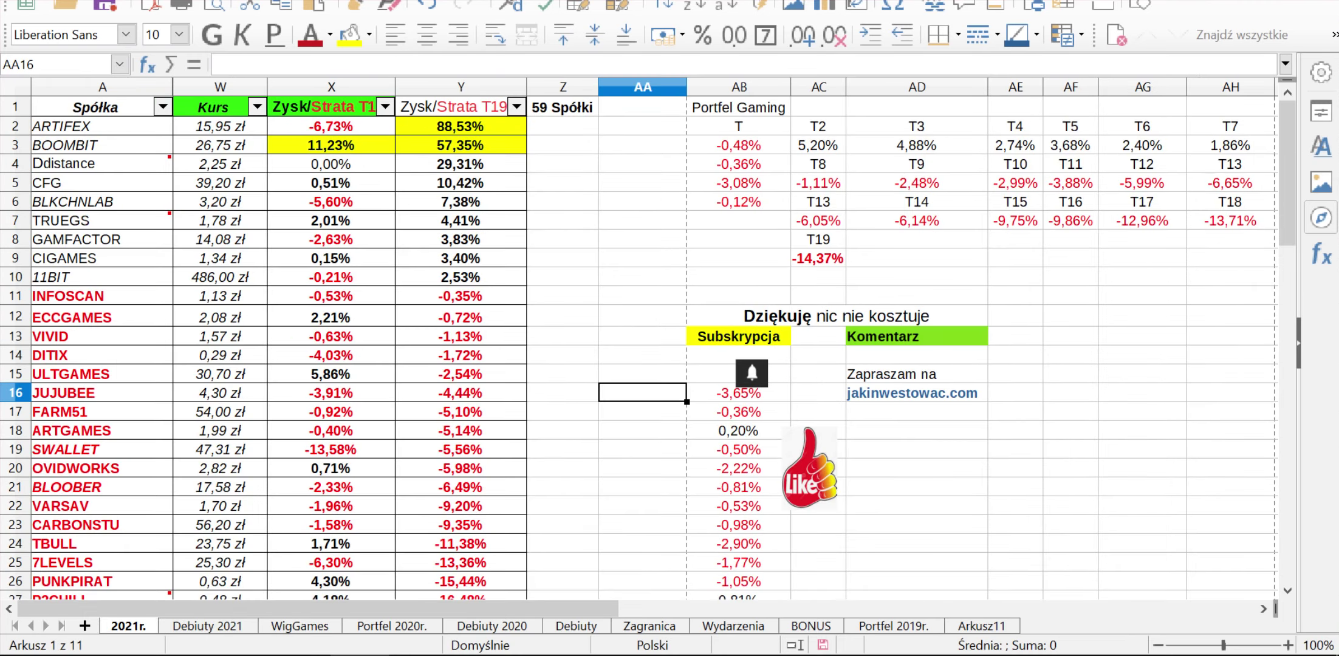
left_click(386, 107)
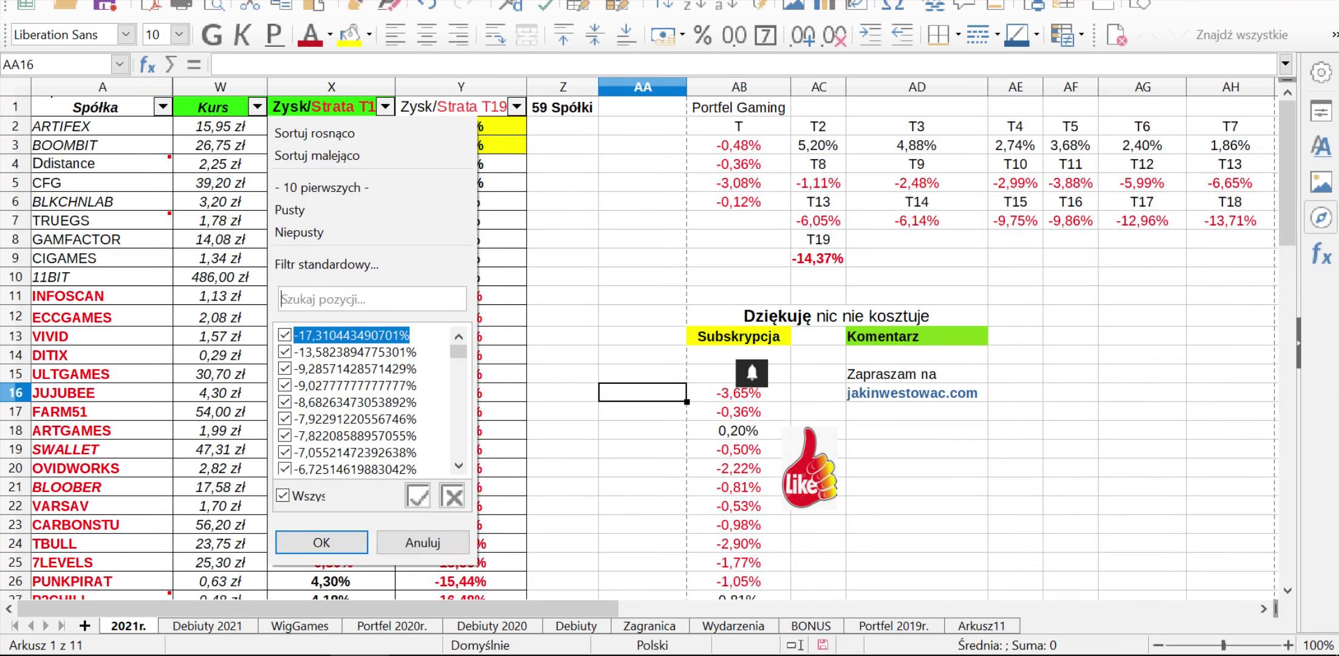
left_click(414, 155)
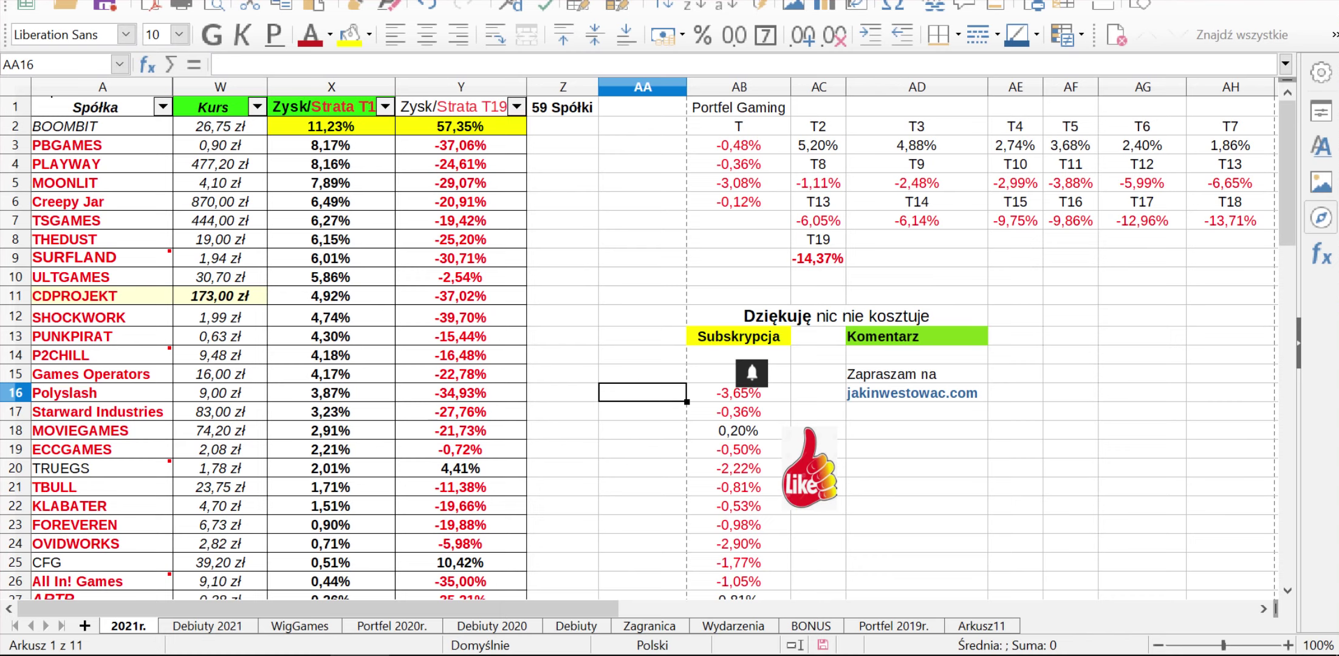
Check the top gains in X4–X8, led by BOOMBIT, and CDPROJEKT's 4,92% in X11
left_click(331, 164)
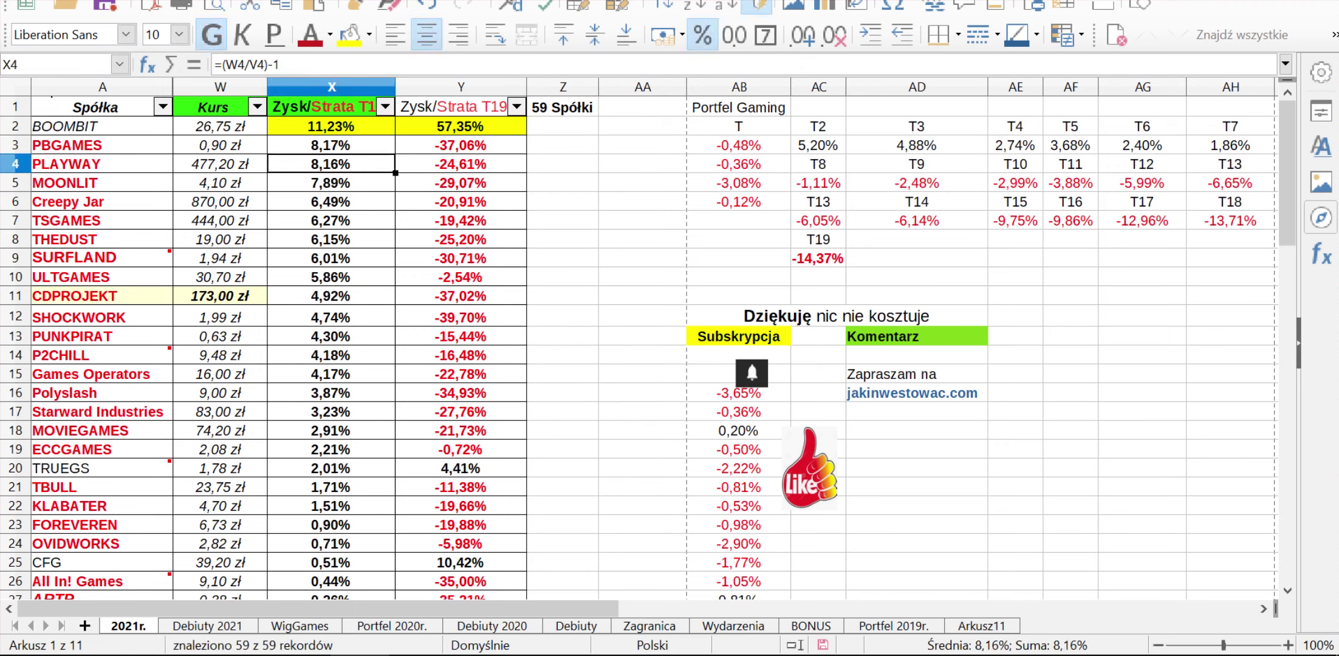
left_click(332, 183)
left_click(331, 202)
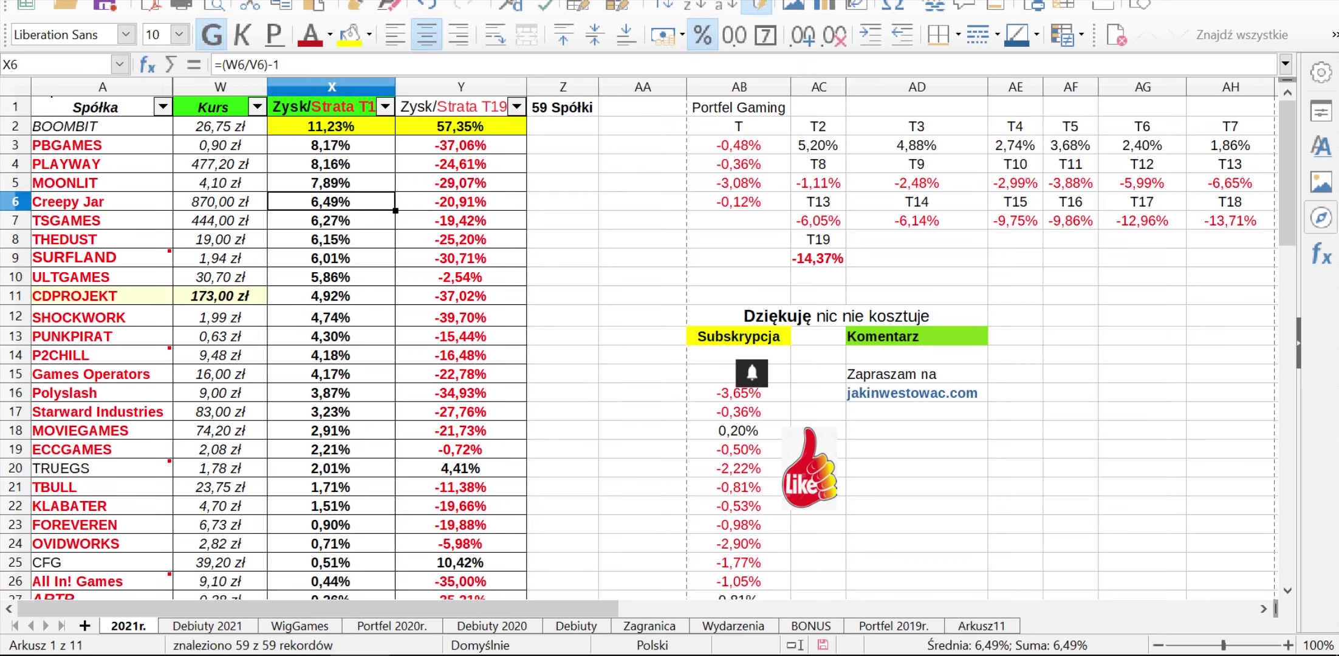
left_click(331, 221)
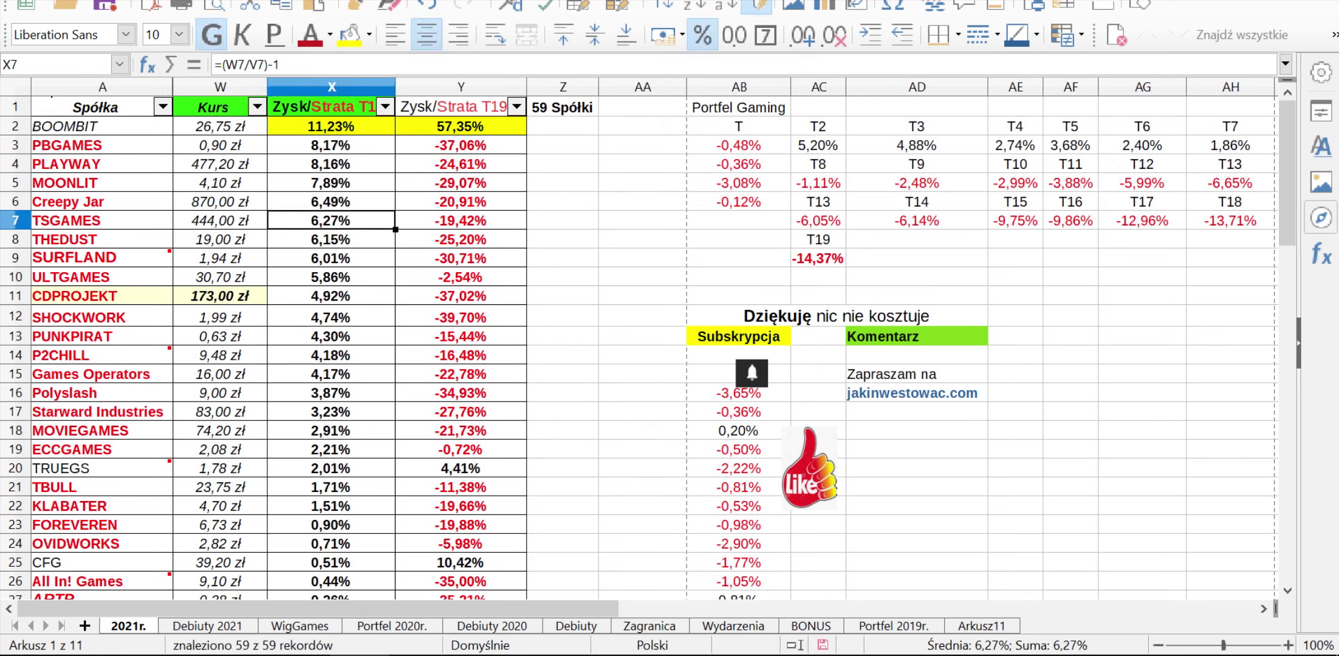
left_click(331, 240)
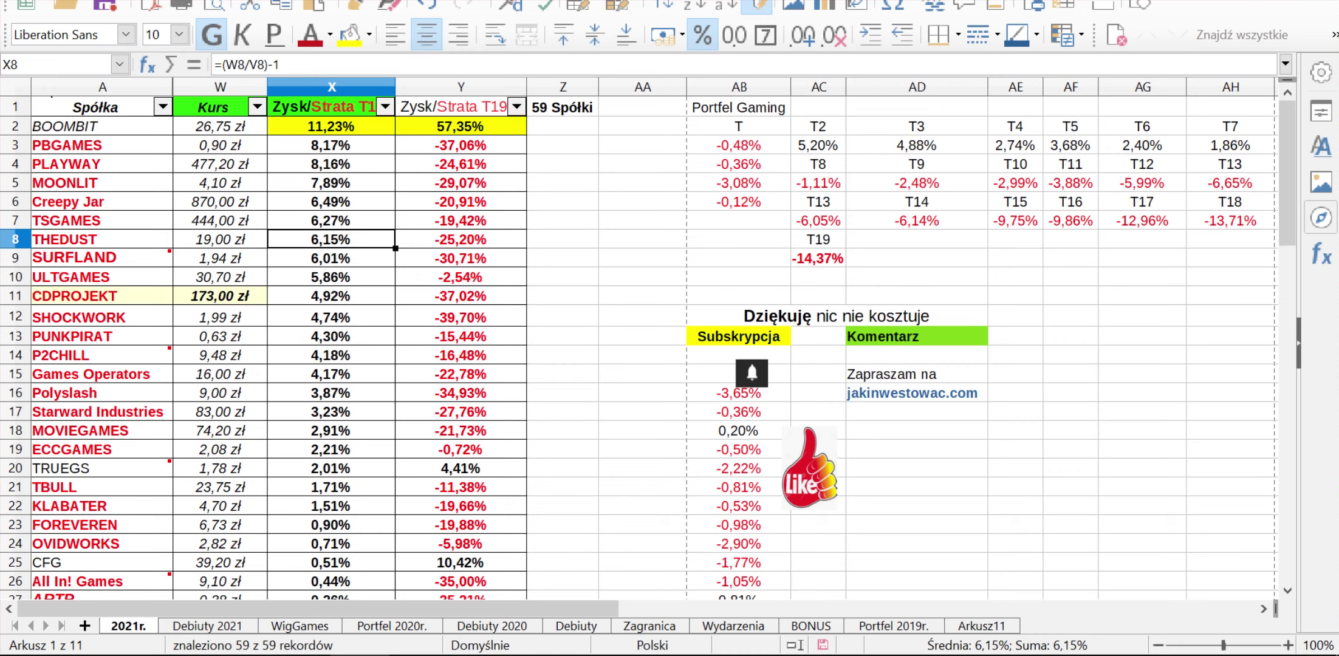
scroll(638, 346, "down", 2)
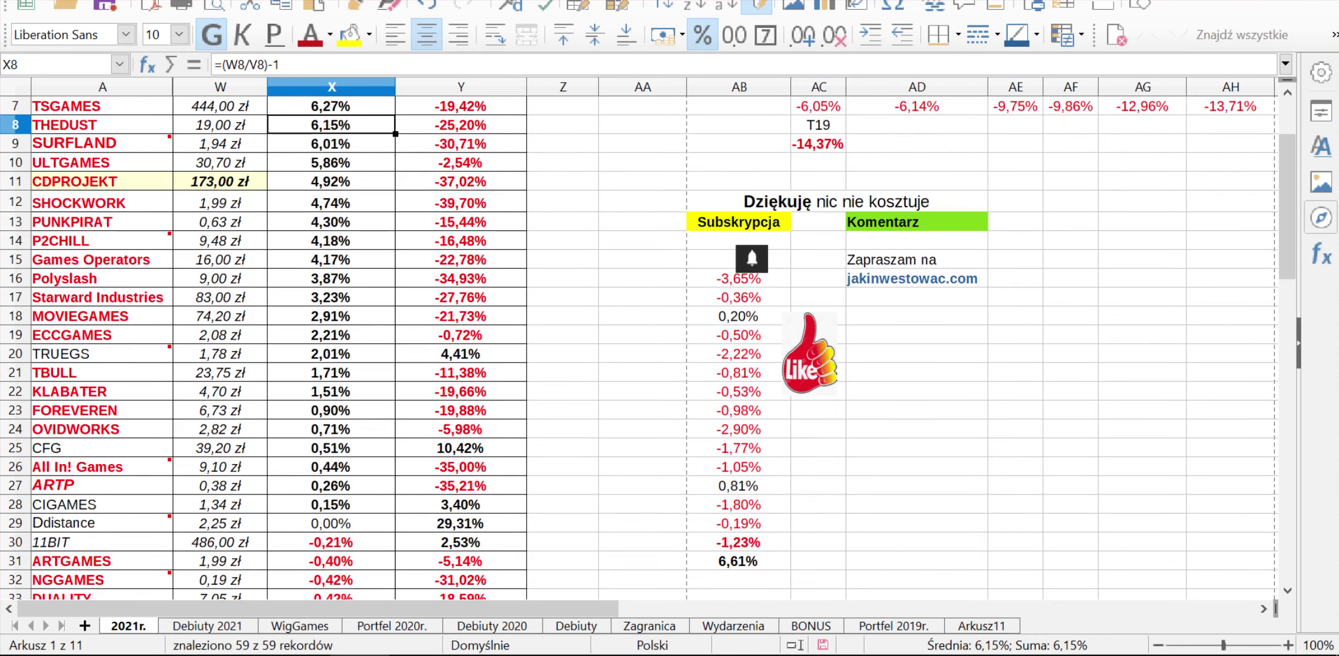
scroll(638, 346, "down", 7)
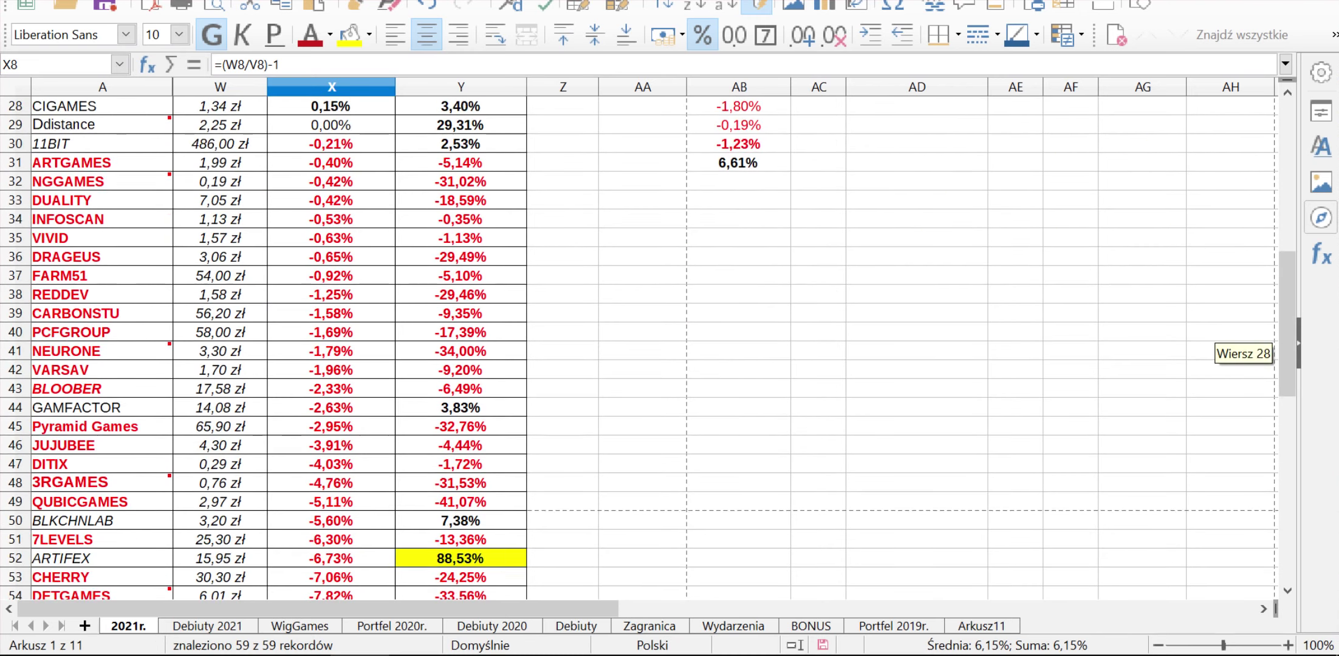
left_click_drag(1287, 338, 1287, 379)
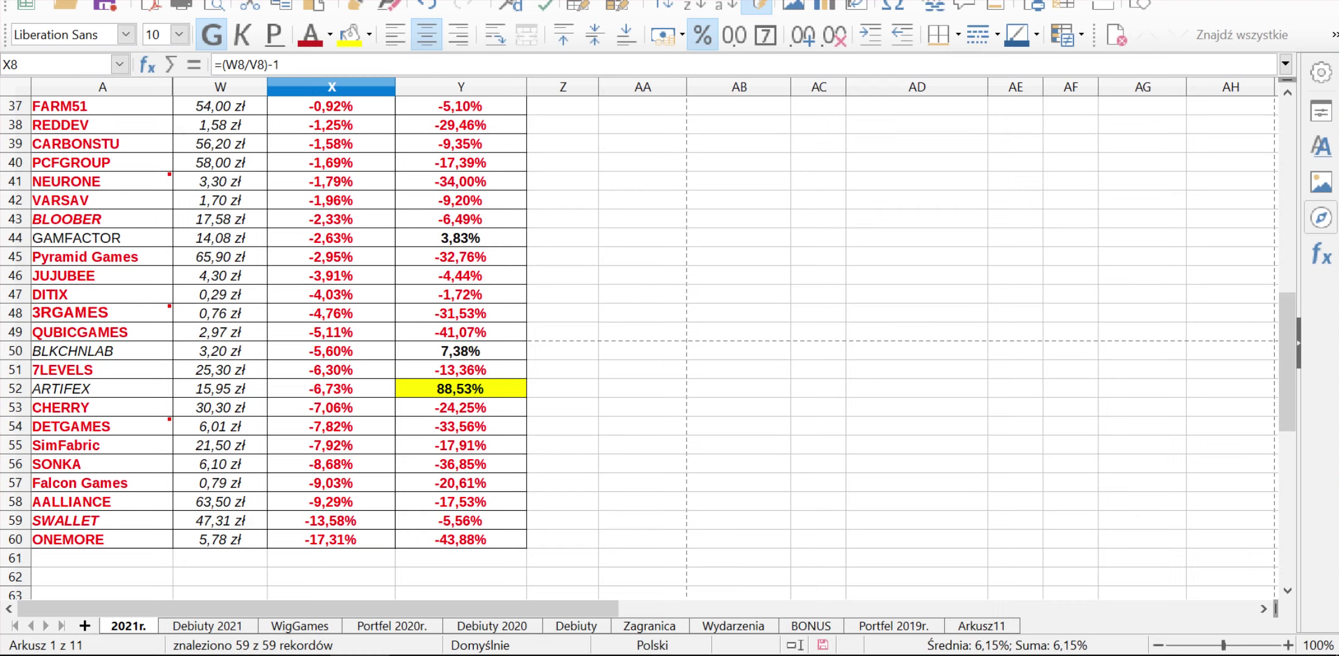
scroll(638, 346, "up", 12)
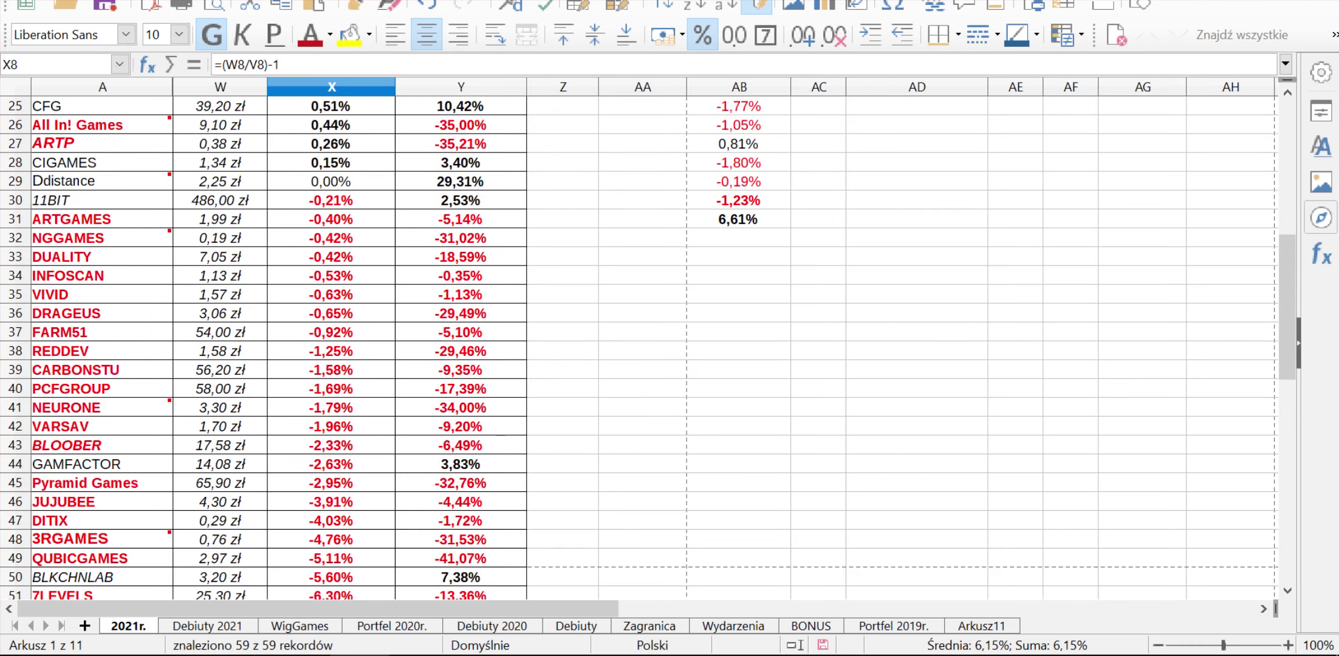
left_click(331, 296)
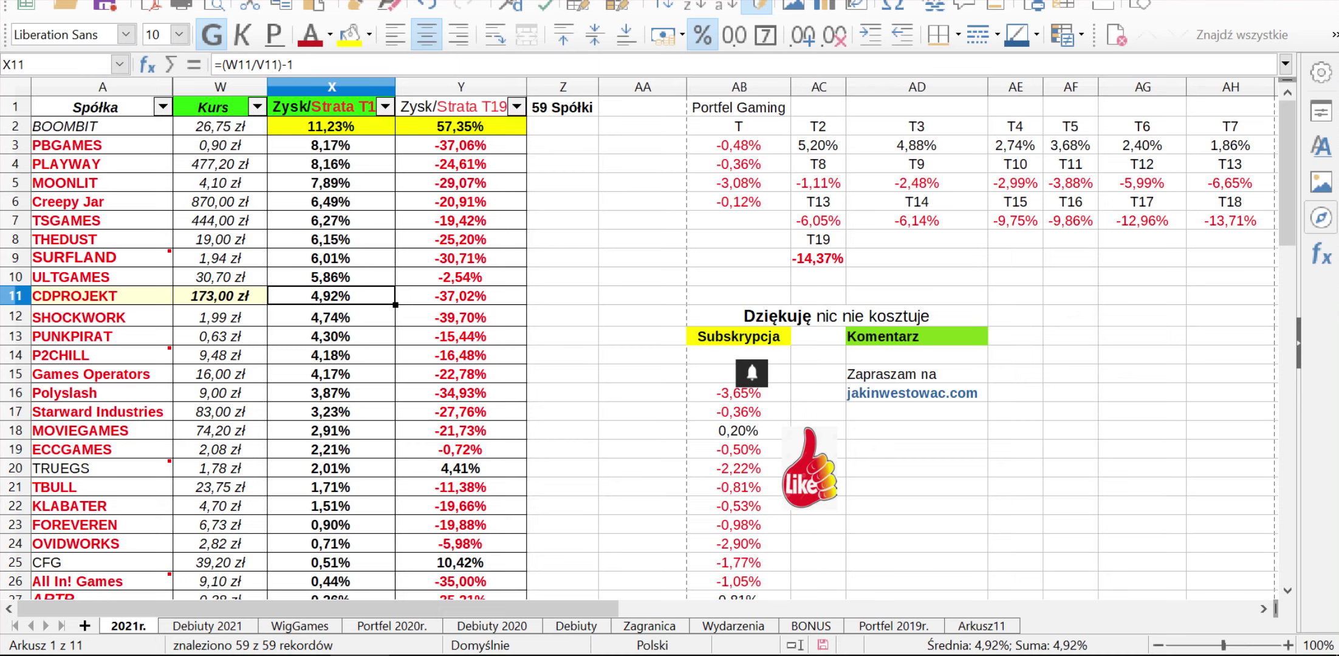
left_click(516, 107)
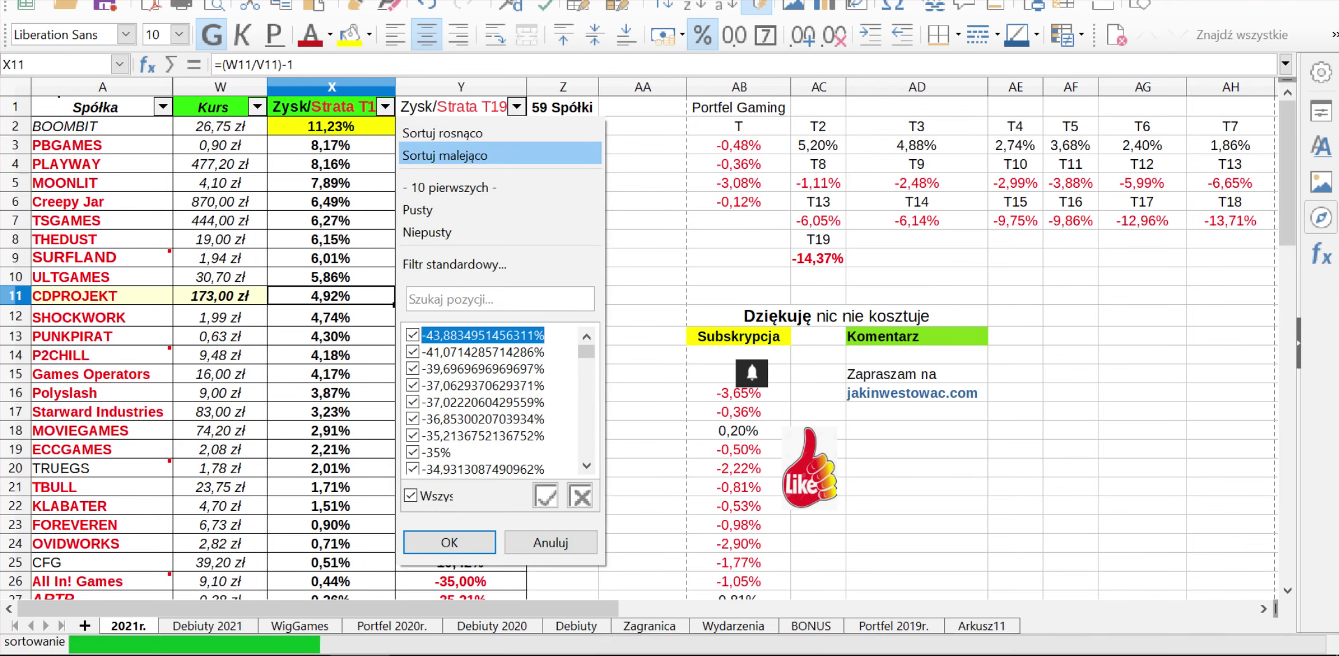
left_click(438, 135)
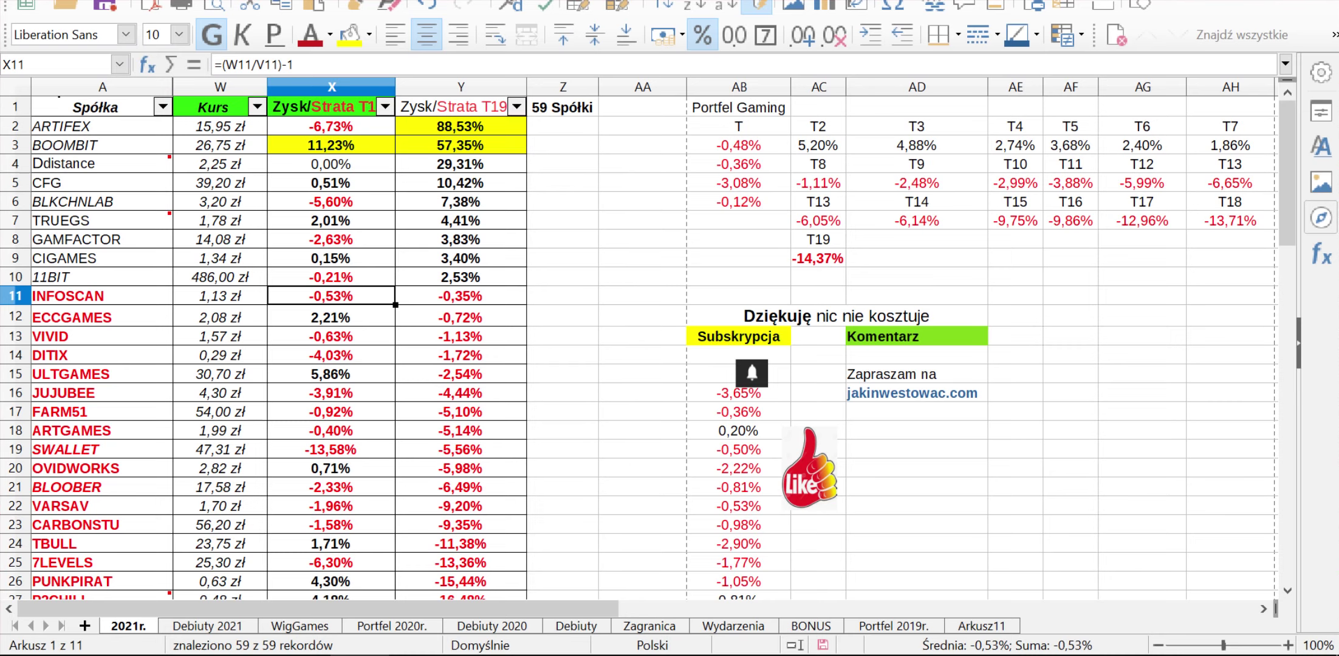
left_click(461, 183)
left_click(461, 202)
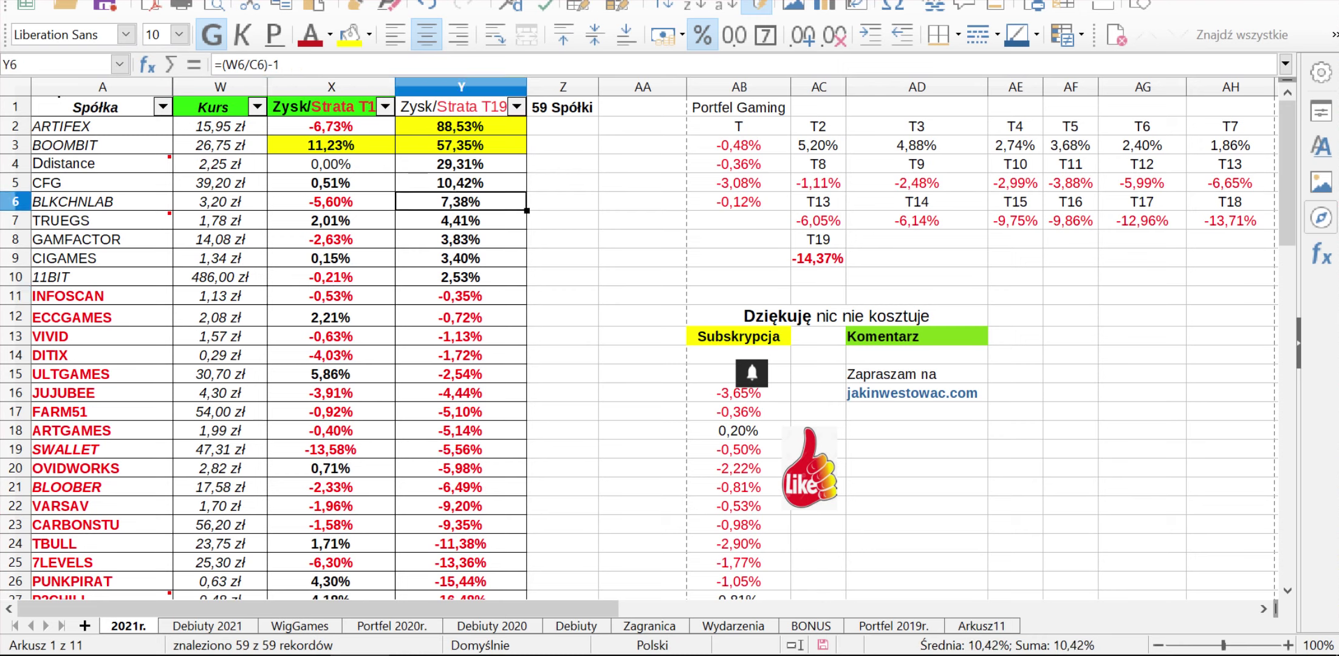
left_click(460, 221)
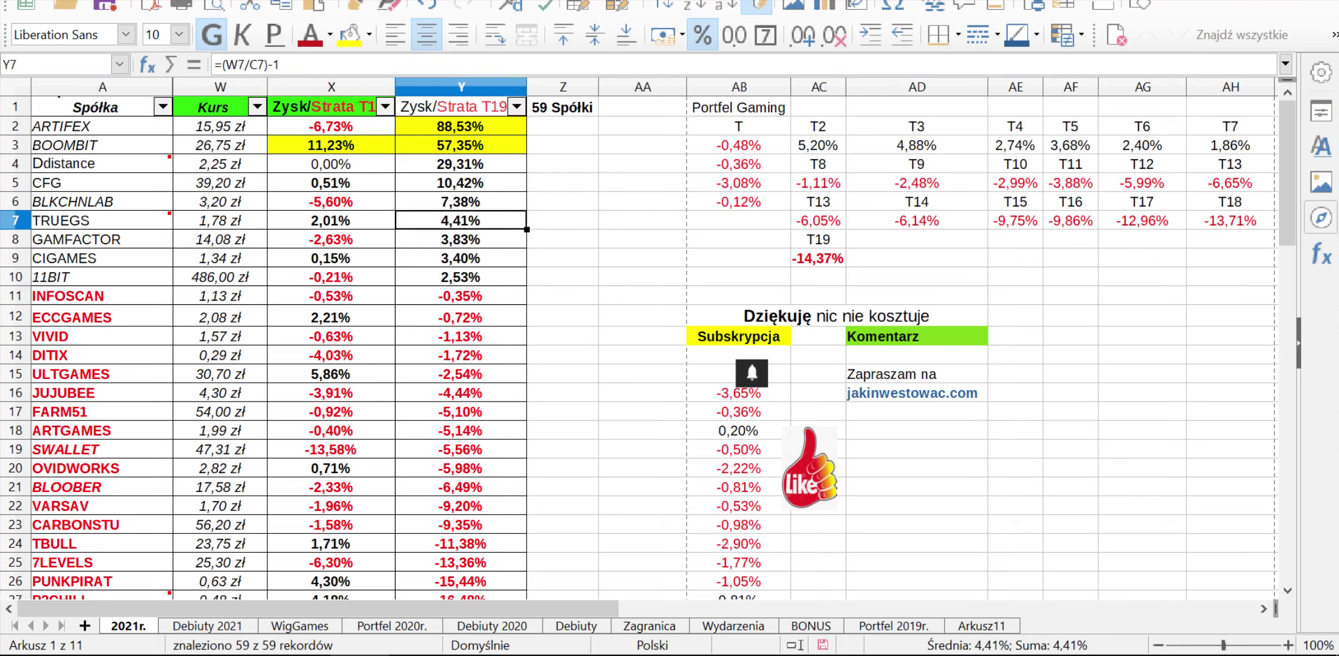
left_click(461, 240)
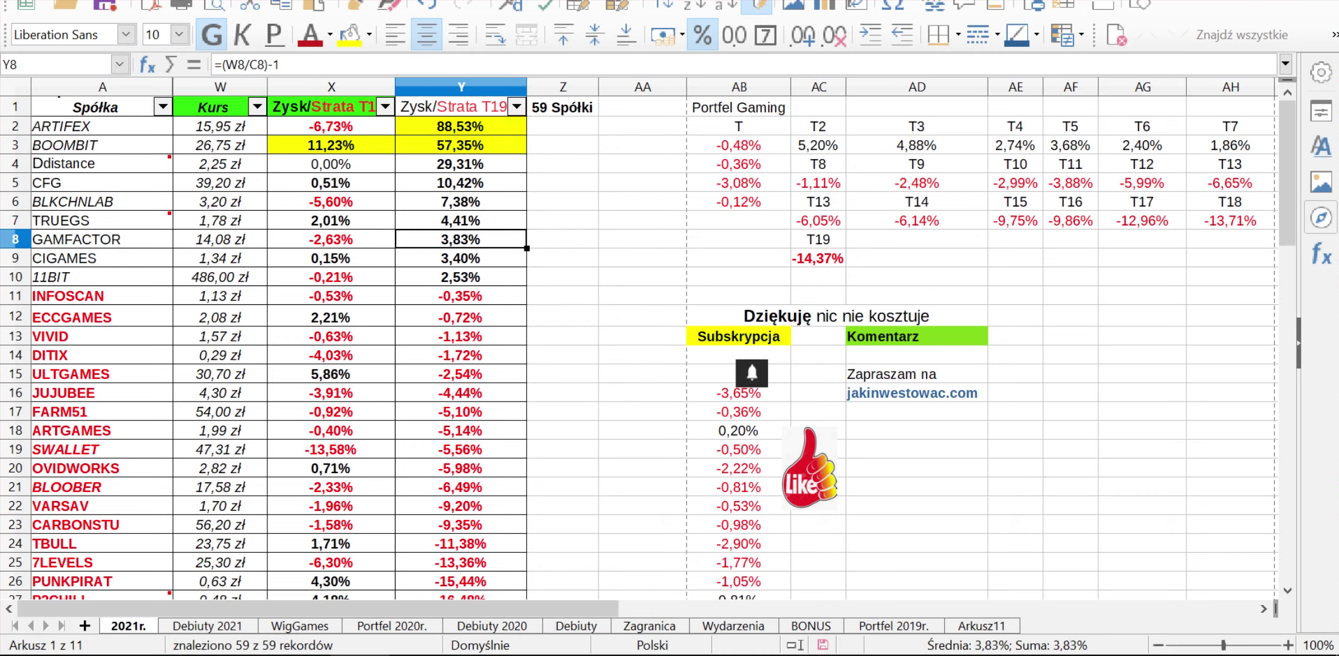
left_click(461, 258)
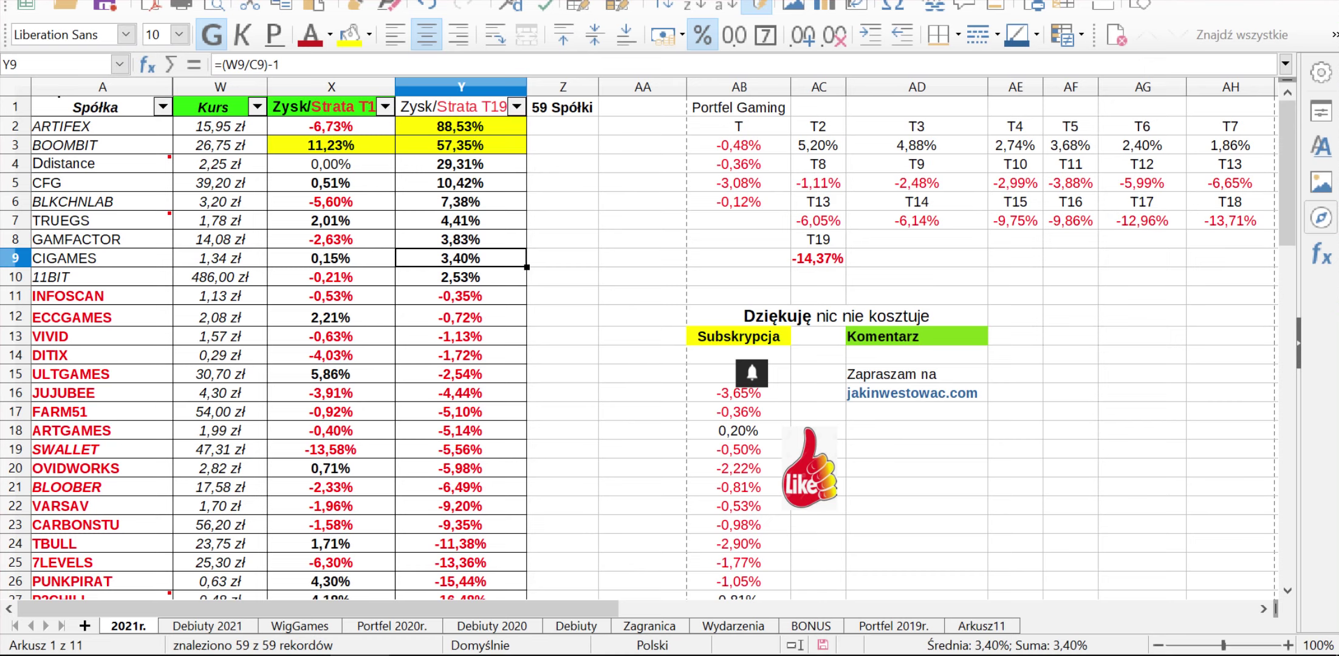
left_click(461, 278)
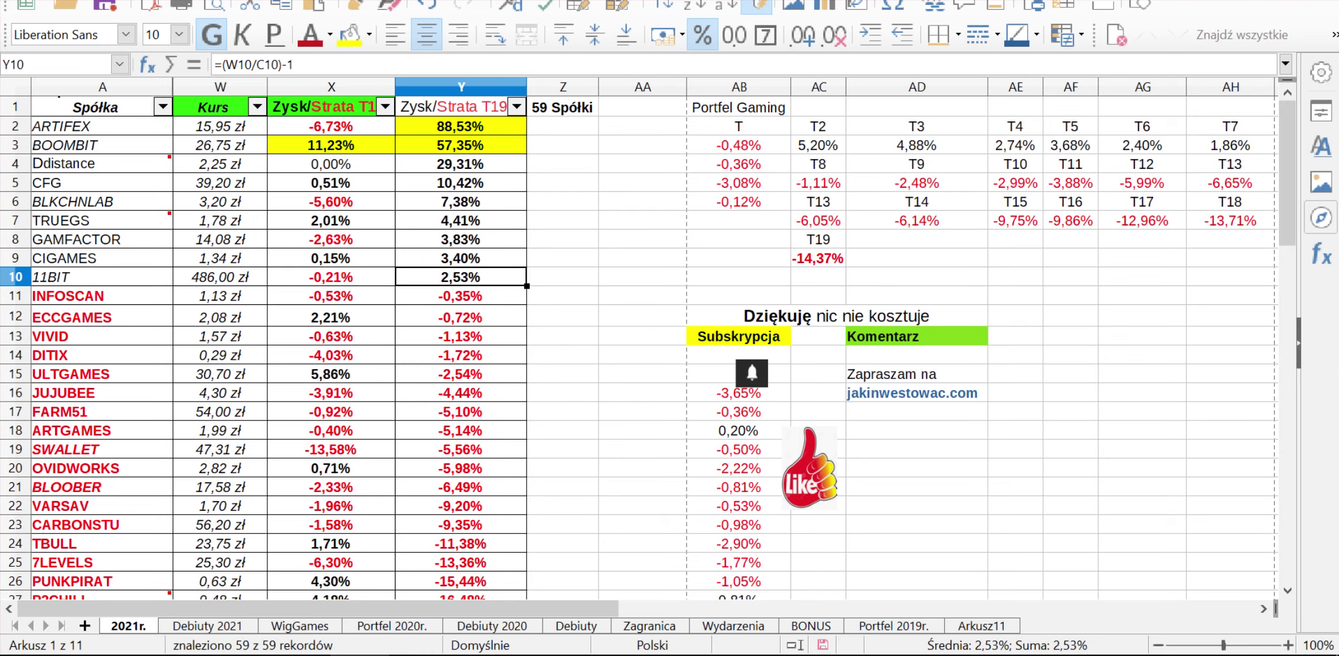
key("shift+Up")
key("shift+Up")
key("shift+Up")
key("shift+Up")
key("shift+Up")
key("shift+Up")
key("shift+Up")
key("shift+Up")
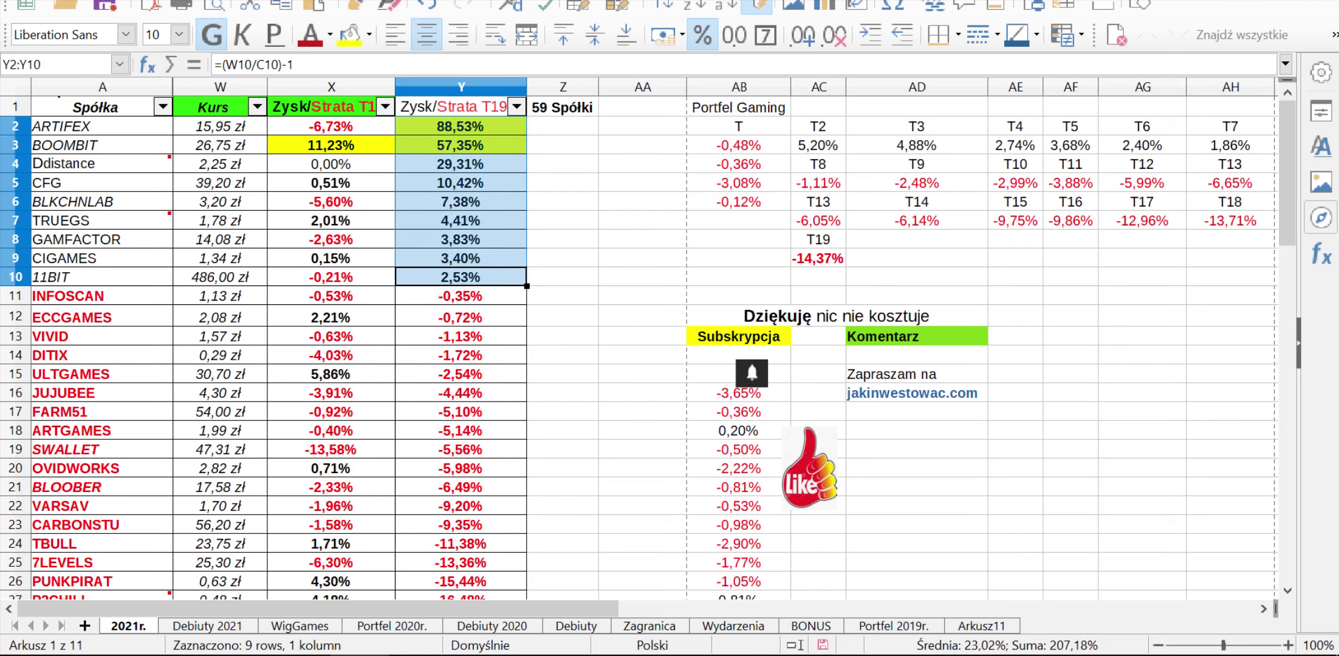
left_click(562, 240)
Sort the 2021r. sheet by column Y, lowest first, starting with ONEMORE at -43,88%
scroll(638, 346, "down", 2)
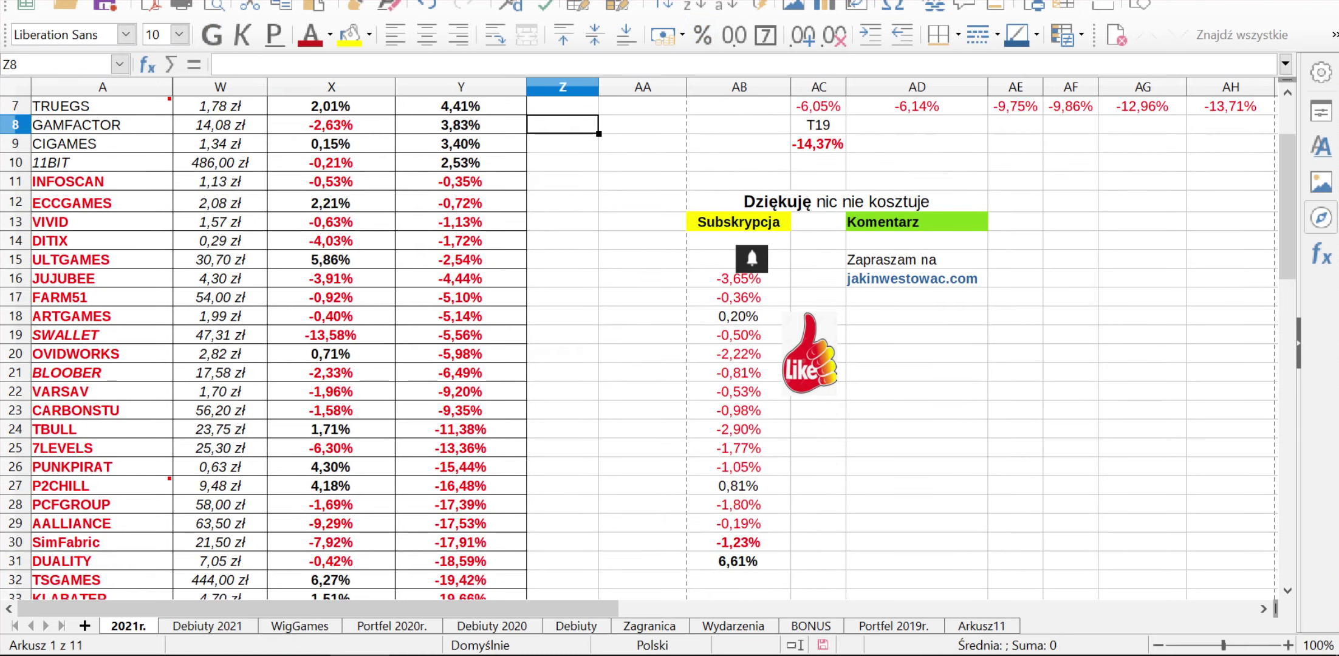
scroll(639, 346, "up", 2)
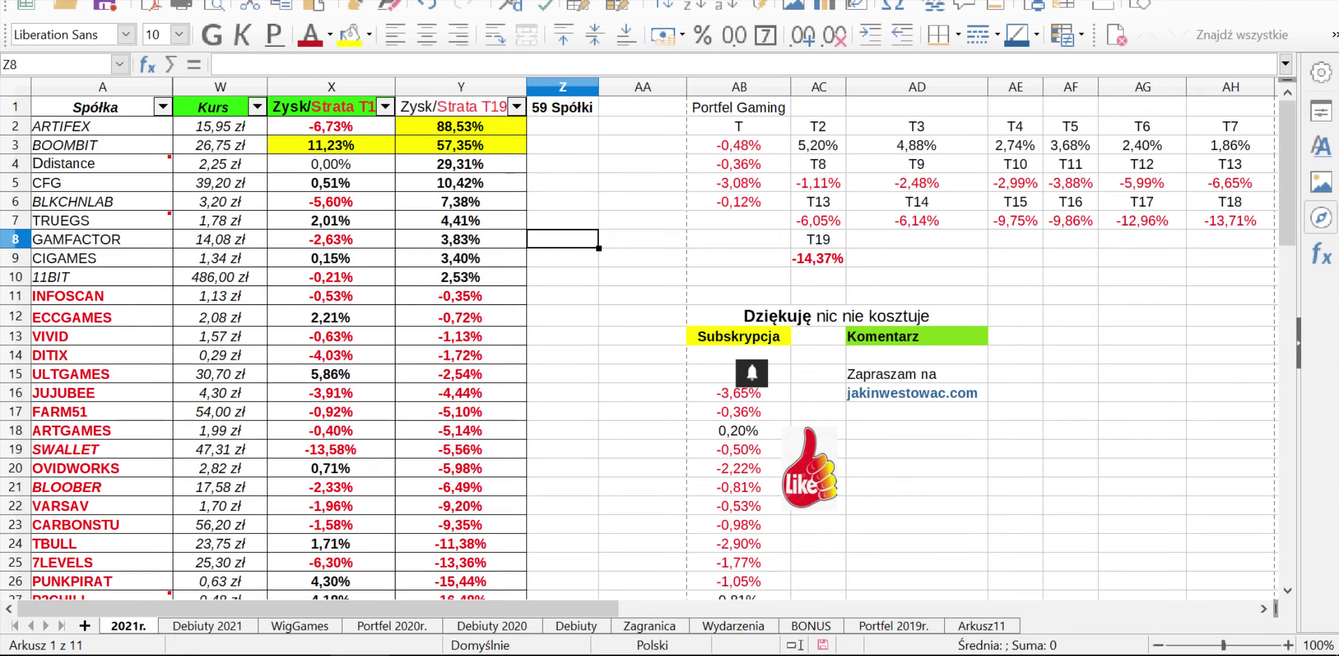
left_click(516, 106)
left_click(444, 155)
left_click(516, 106)
left_click(514, 132)
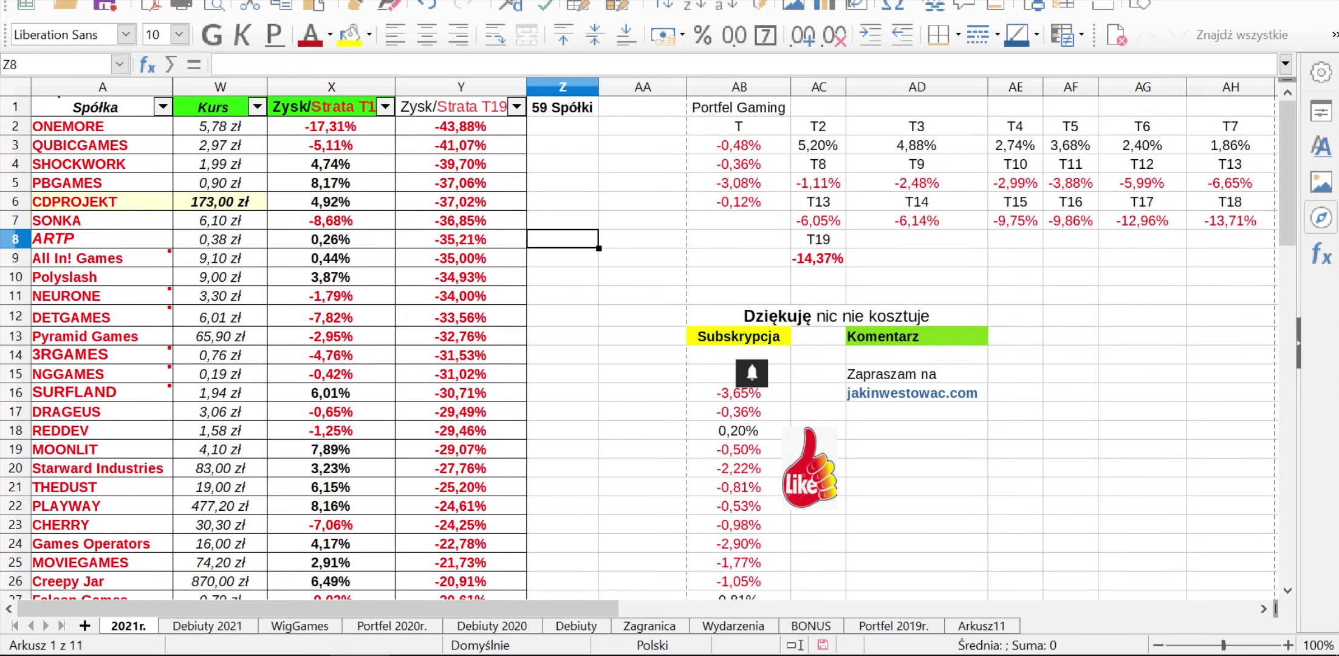
Compare values in two adjacent rows of the sorted 2021r. sheet
left_click(642, 239)
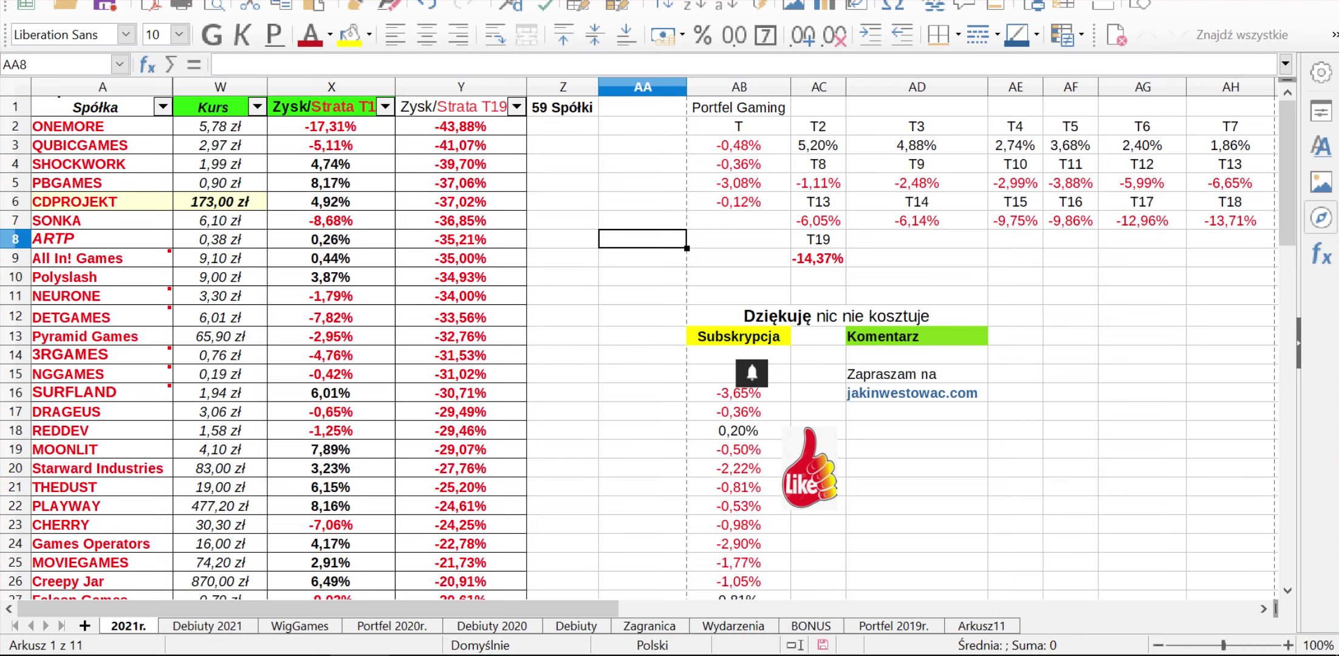
left_click(642, 220)
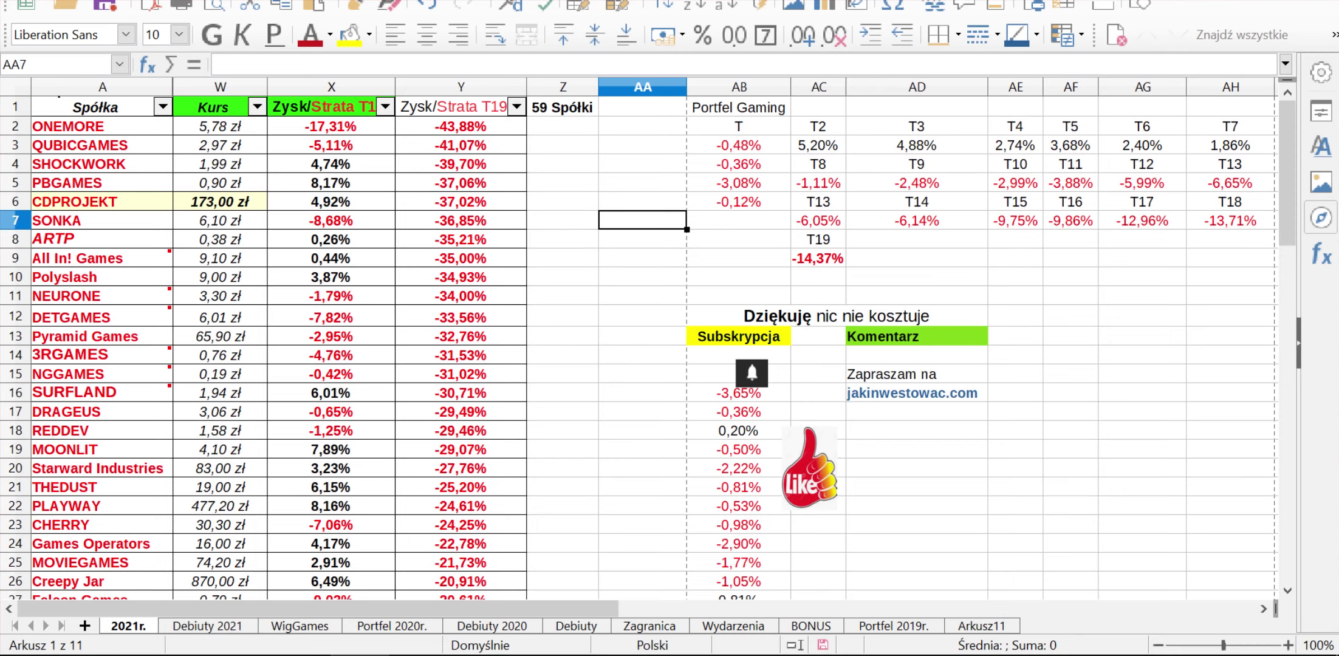
left_click(642, 239)
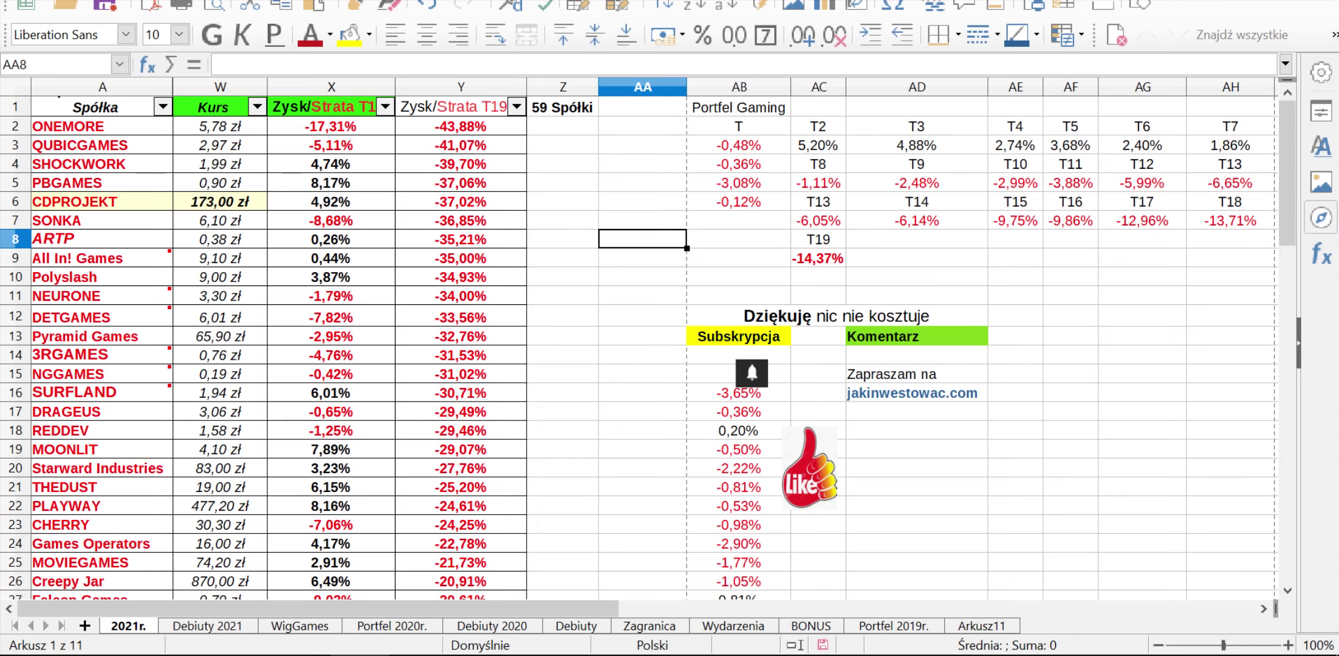
left_click(643, 220)
left_click(642, 239)
left_click(643, 220)
left_click(643, 238)
left_click(642, 220)
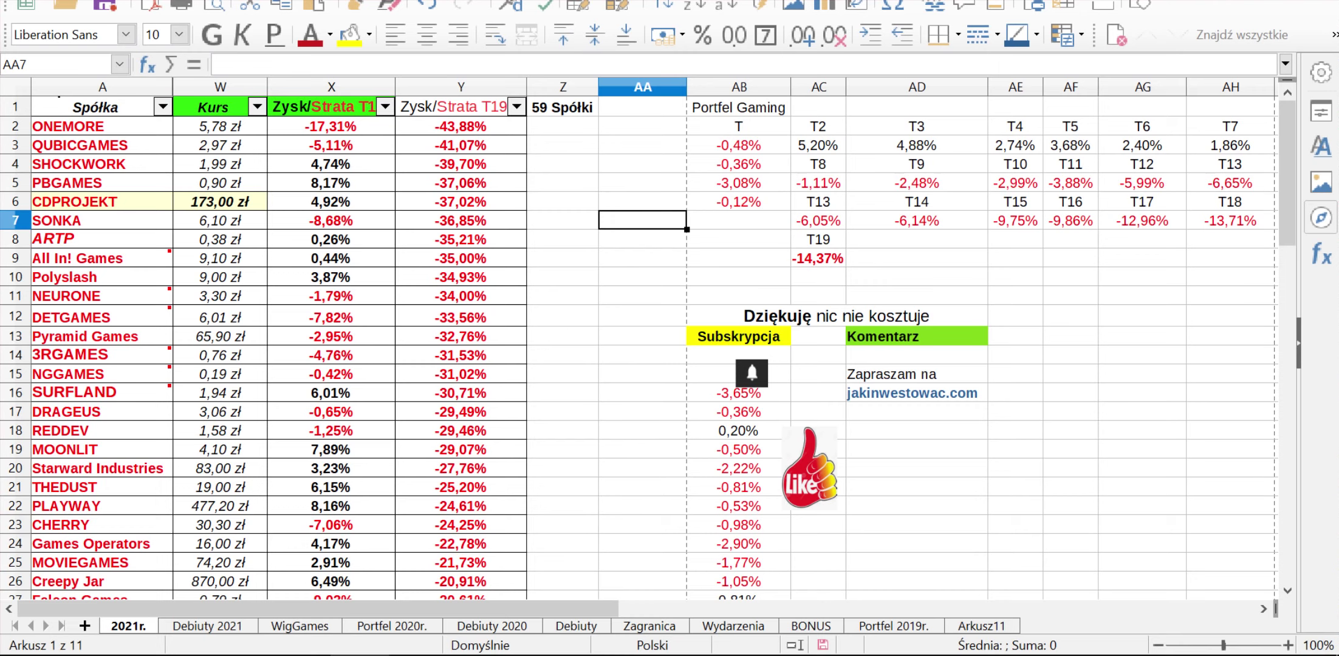
Check the T19 returns of QUBICGAMES through Polyslash, then scroll to the list's last companies
left_click(461, 145)
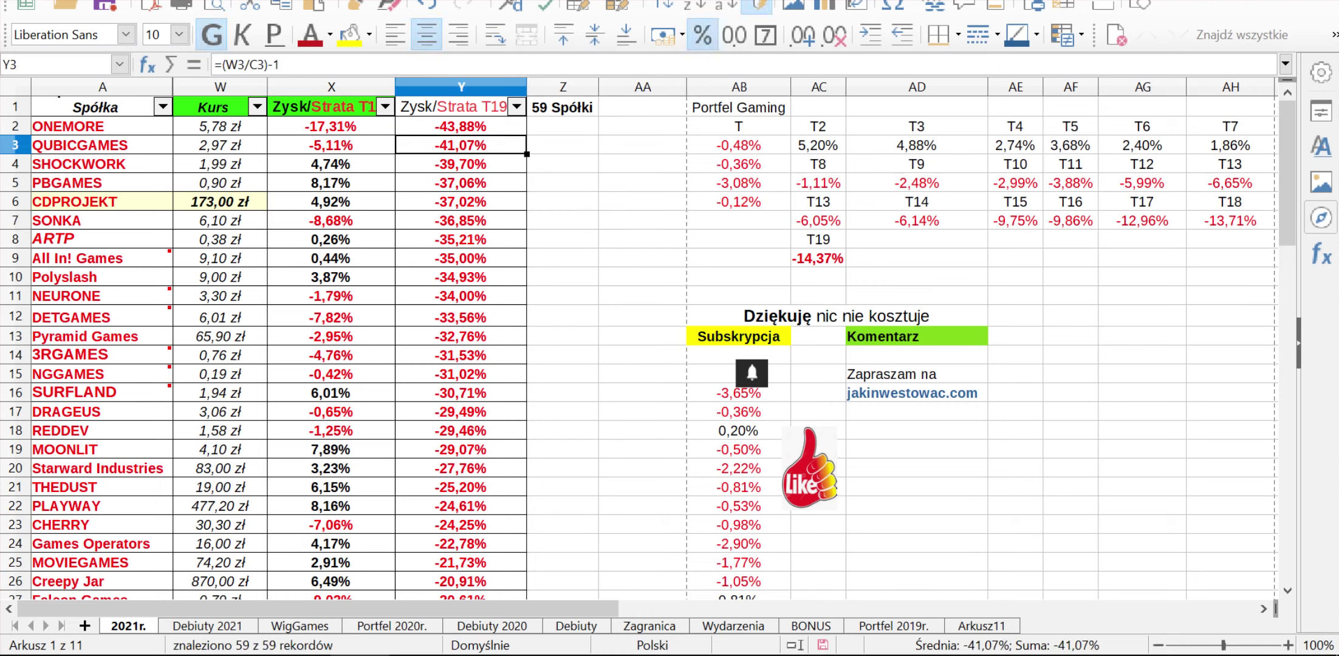
left_click(460, 164)
left_click(461, 183)
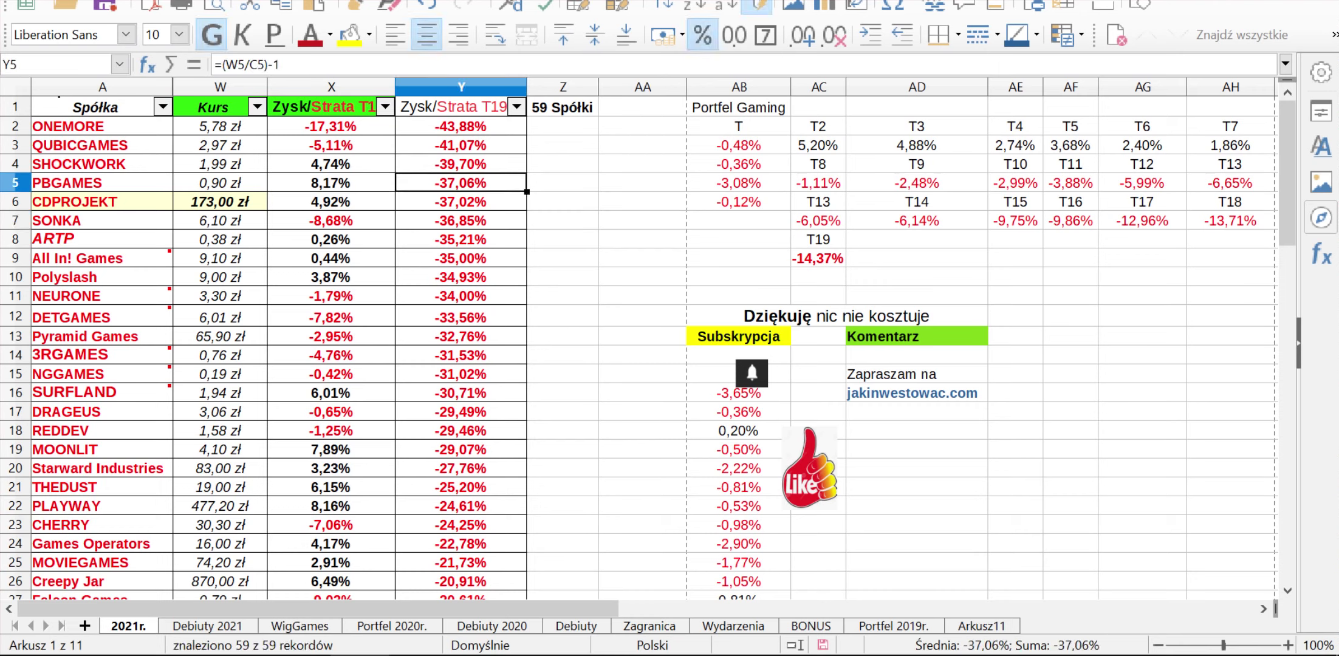
left_click(461, 202)
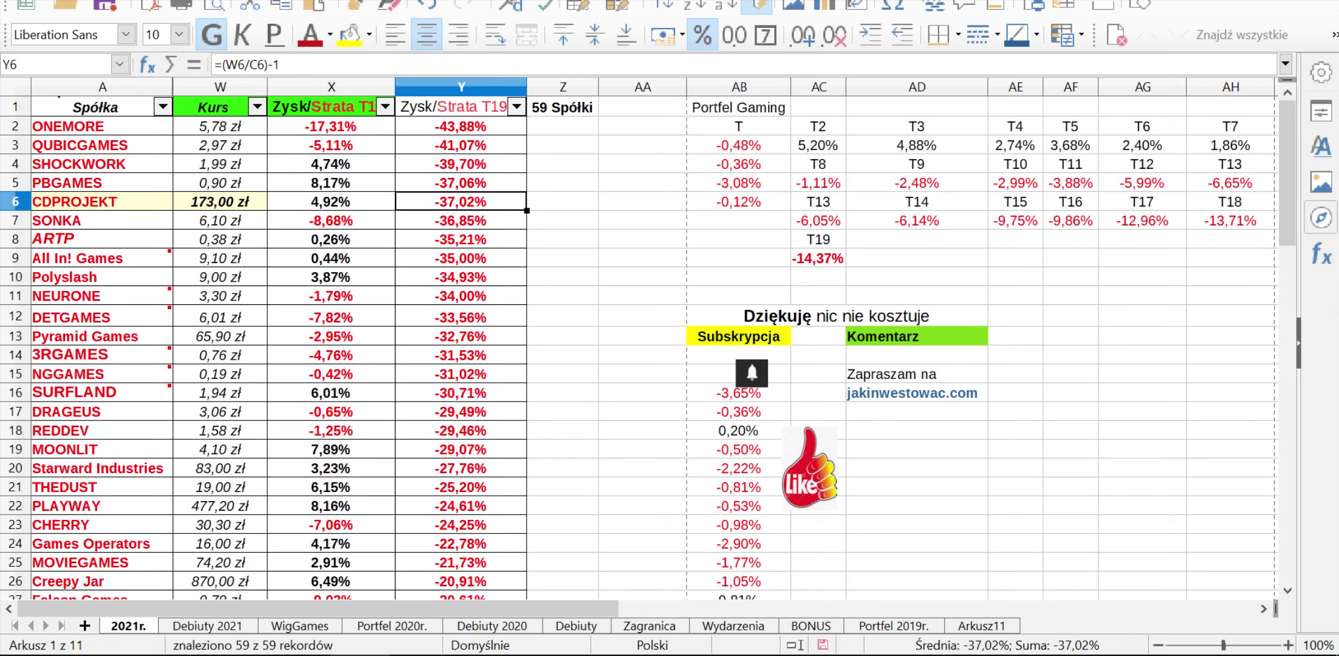
left_click(461, 220)
left_click(461, 240)
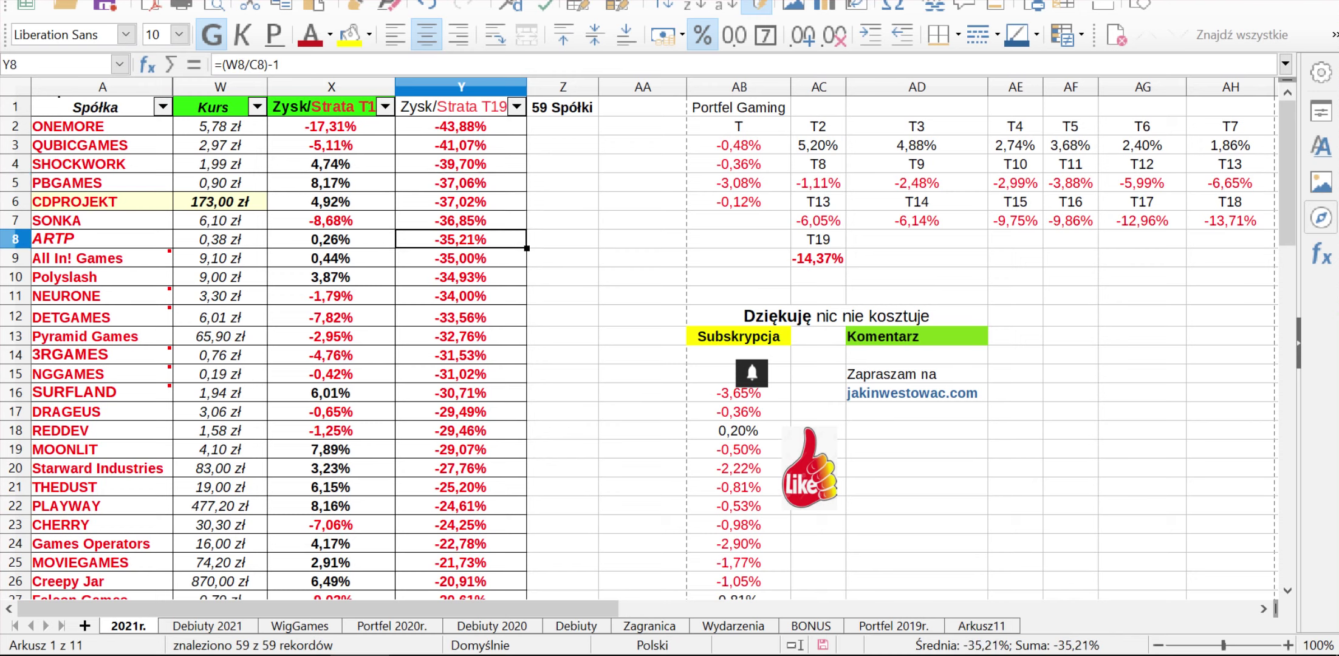
left_click(461, 259)
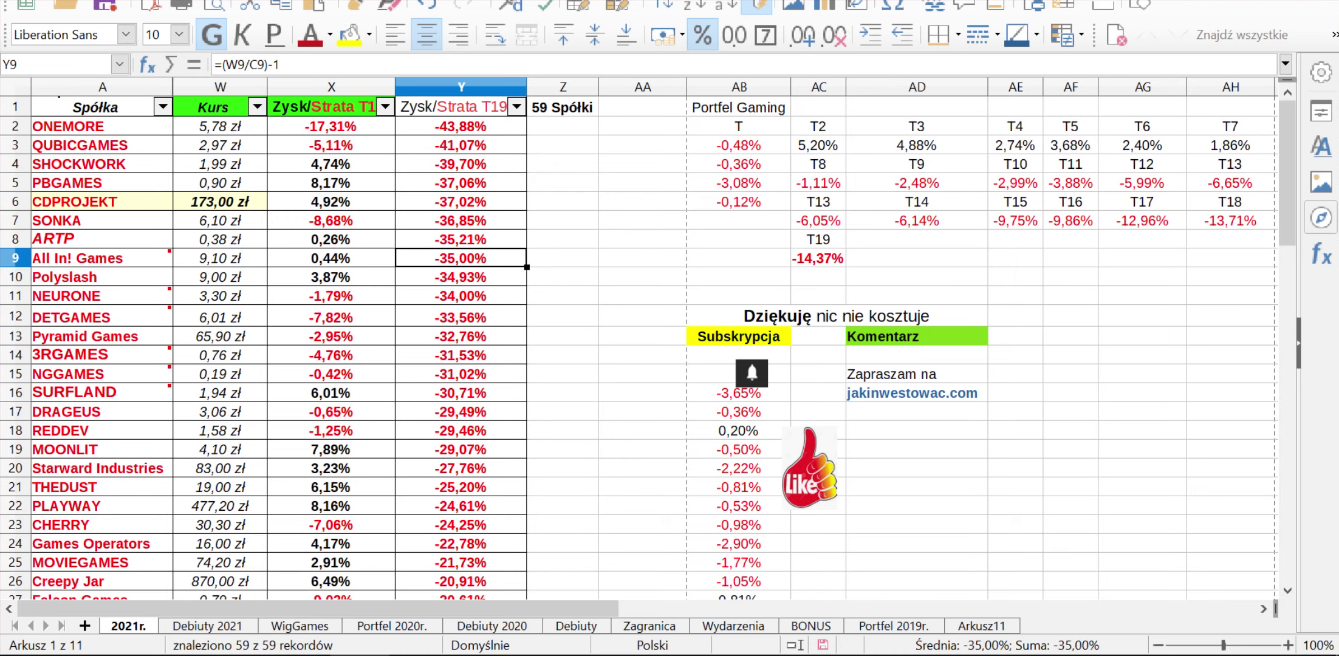
left_click(461, 277)
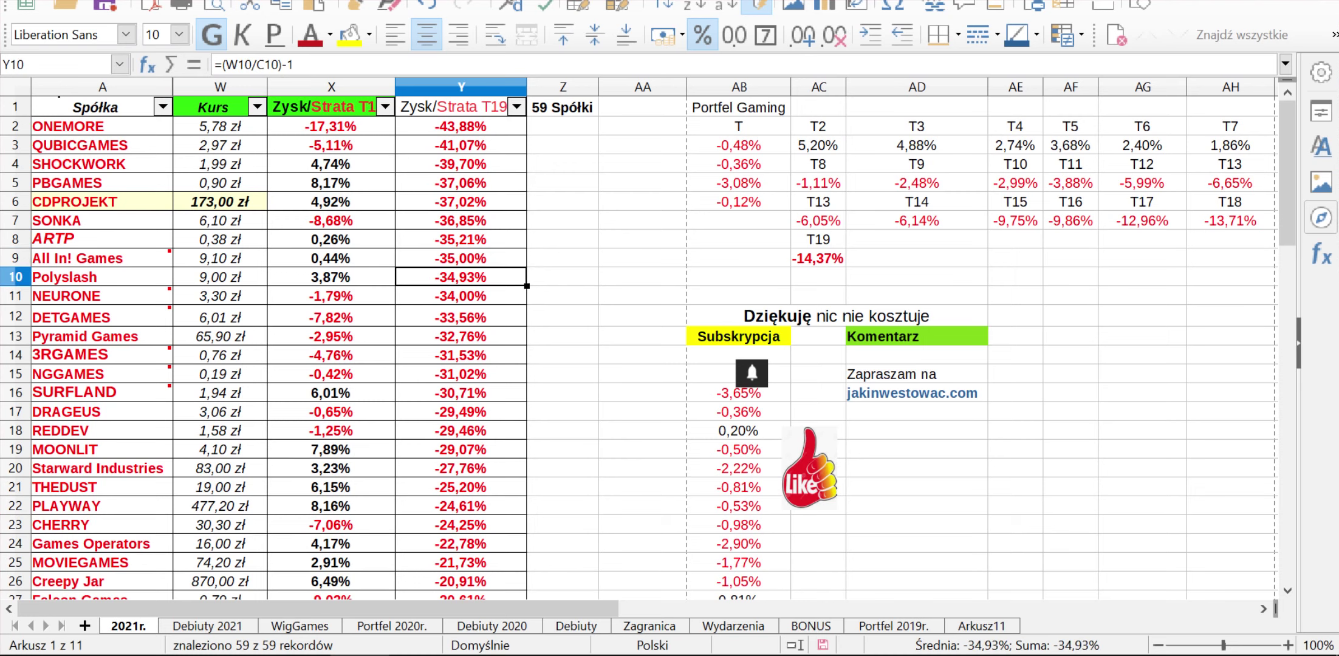
scroll(1287, 352, "down", 6)
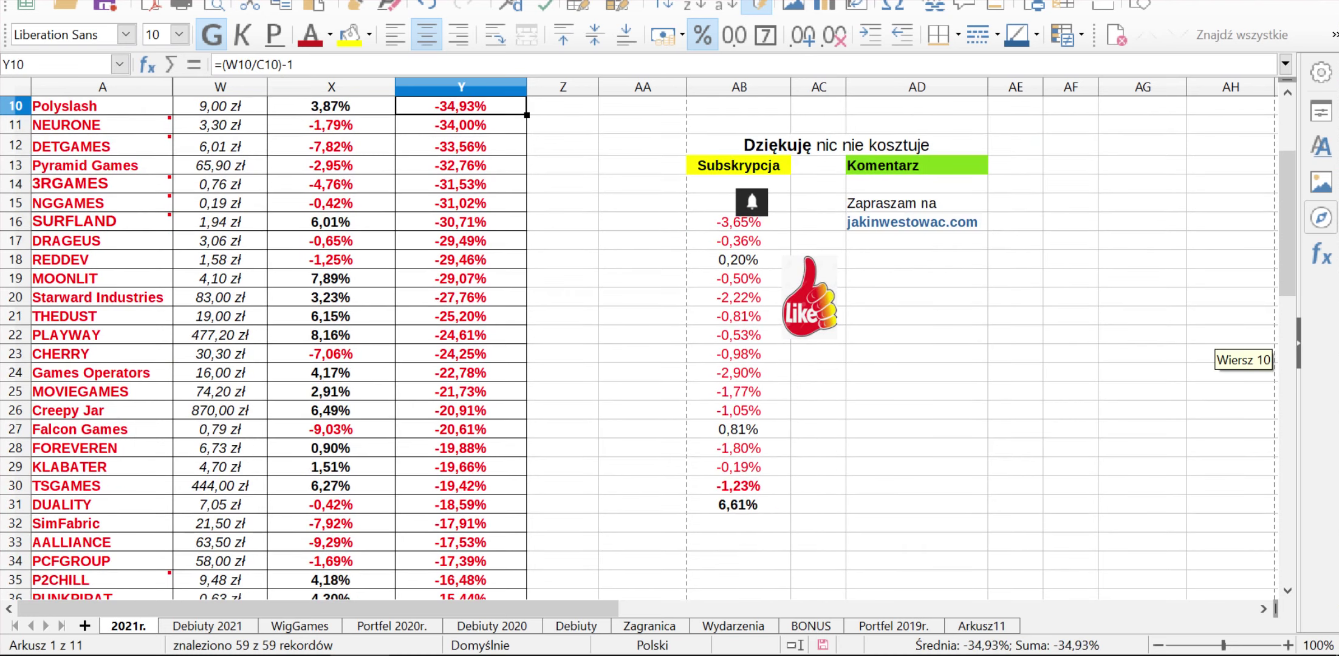
scroll(1287, 352, "down", 2)
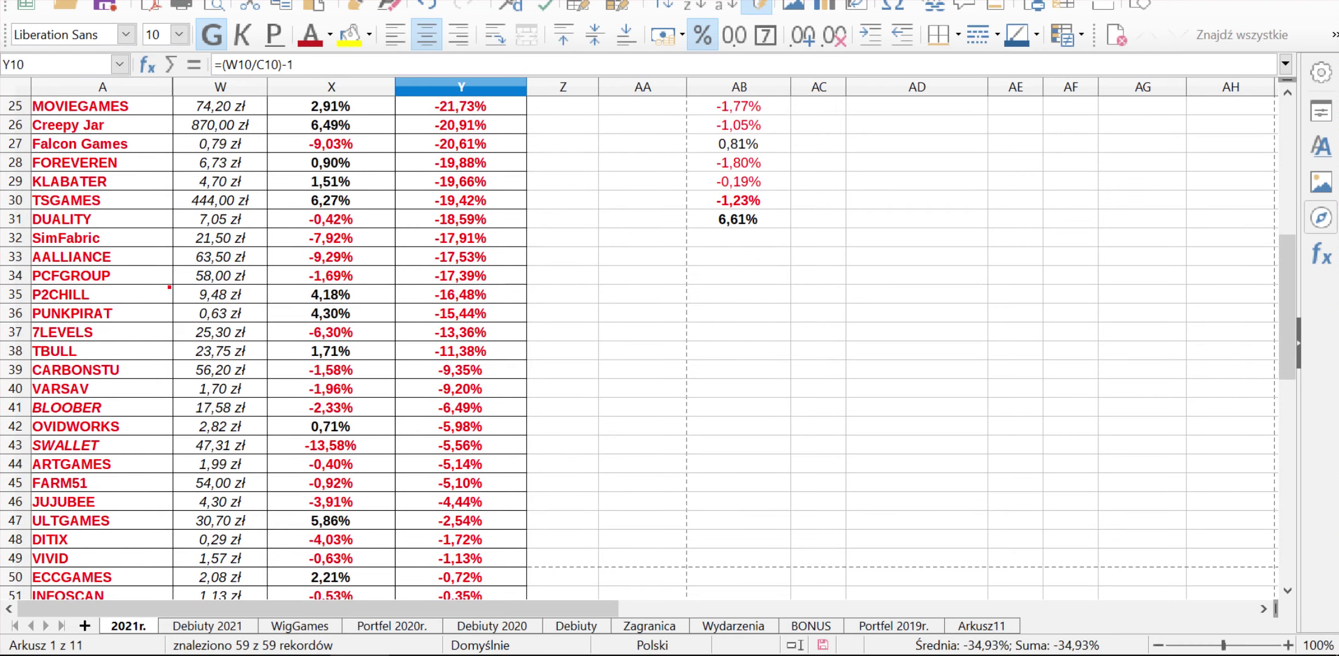
scroll(1287, 383, "down", 2)
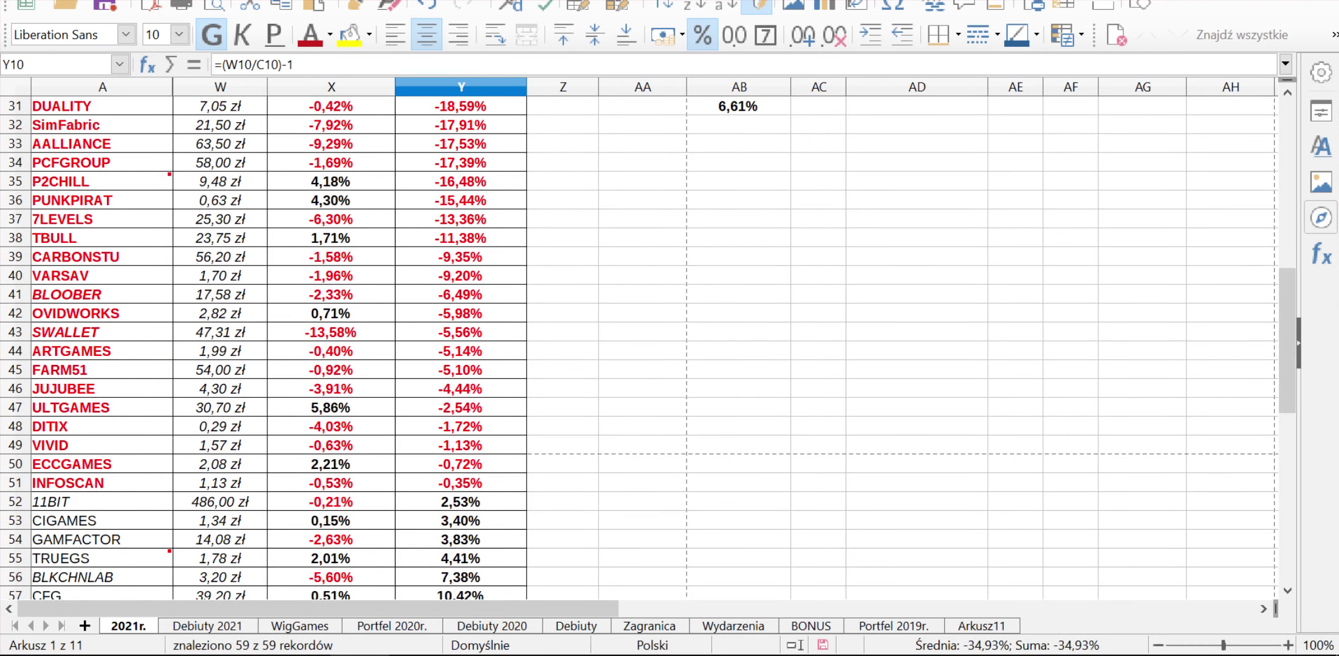
scroll(1287, 383, "down", 2)
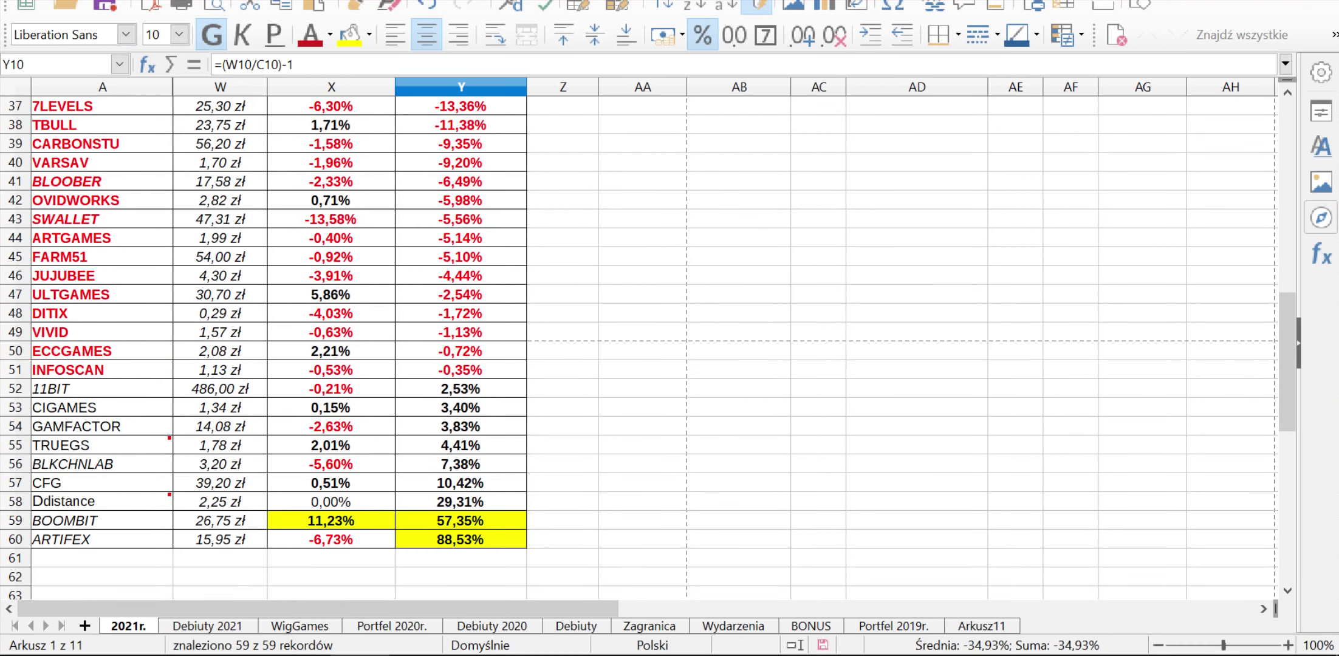
scroll(1287, 383, "up", 12)
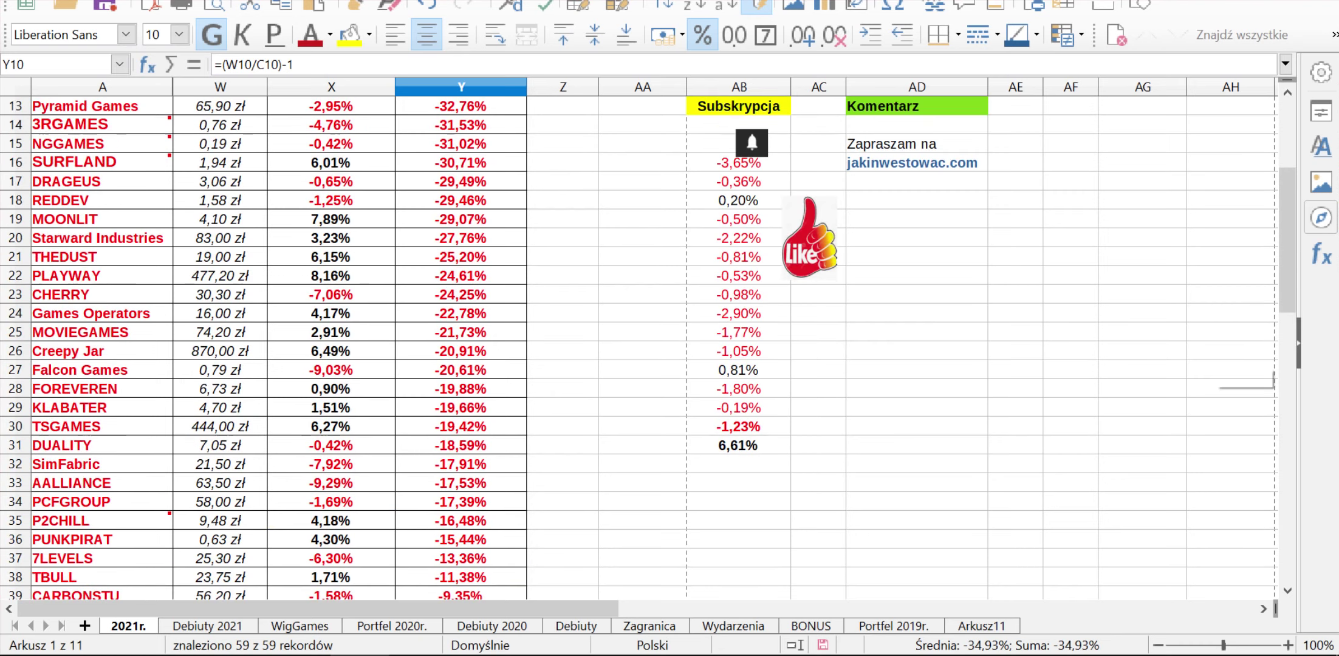
key("ctrl+s")
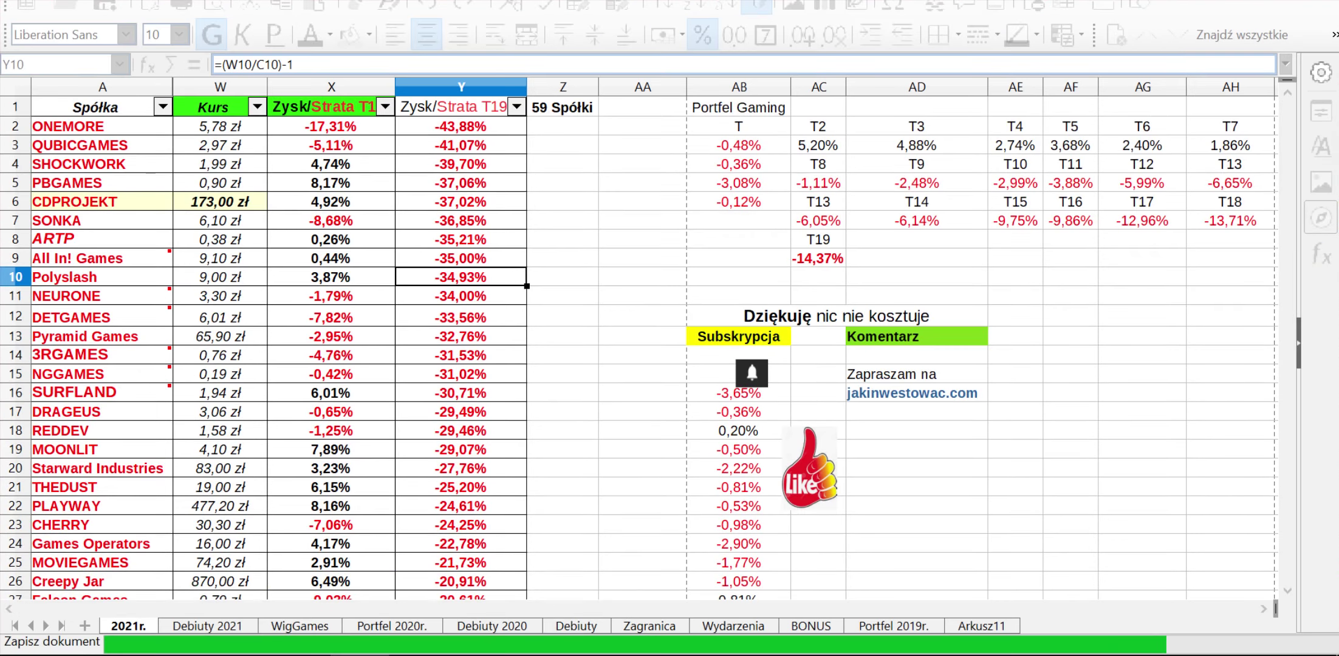
left_click(642, 276)
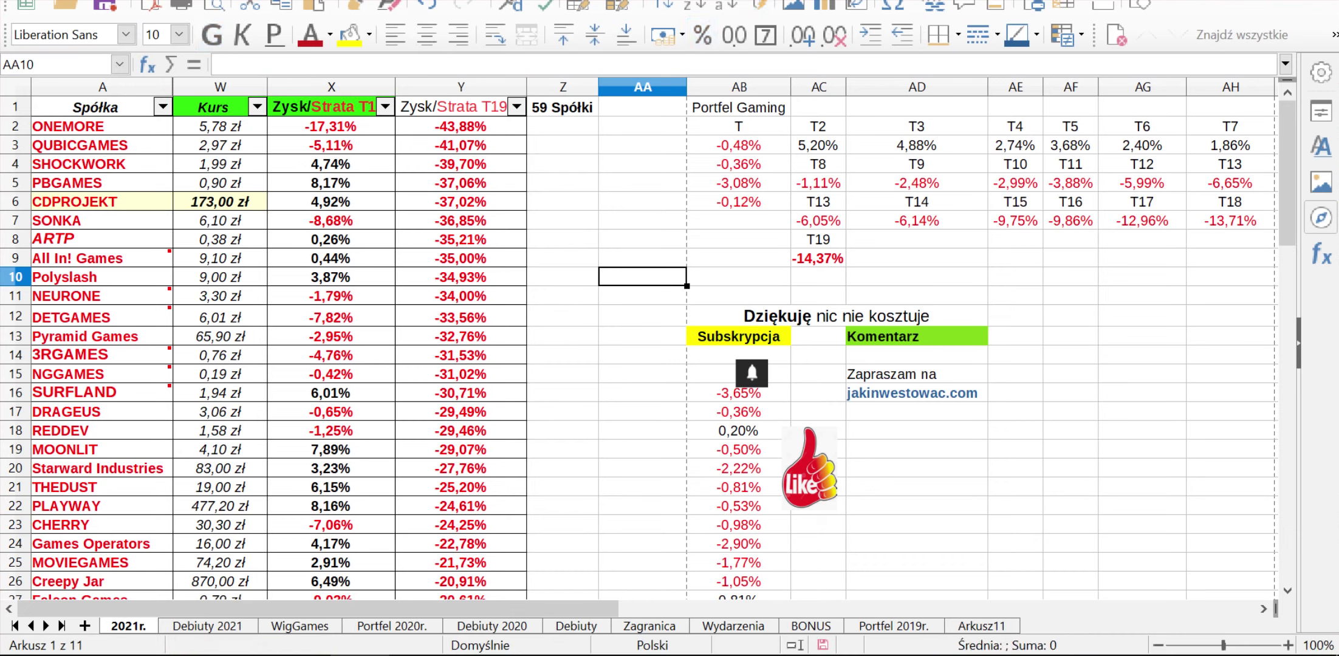
left_click(642, 295)
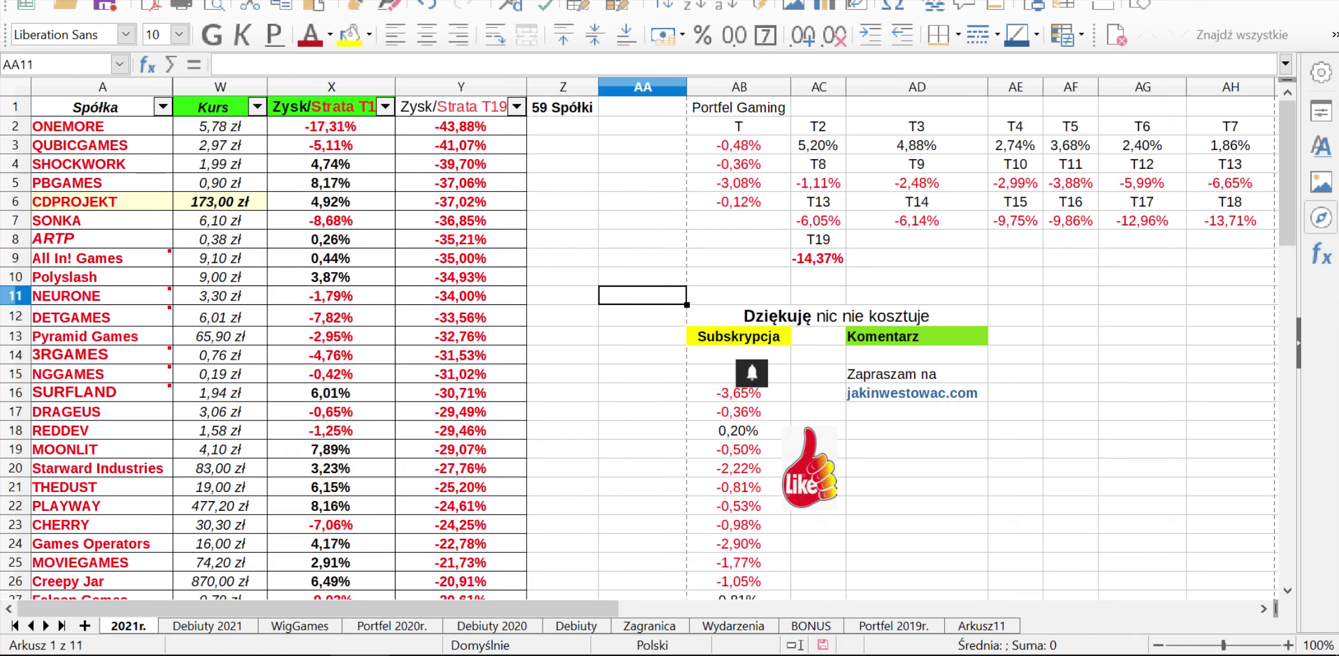
left_click(818, 258)
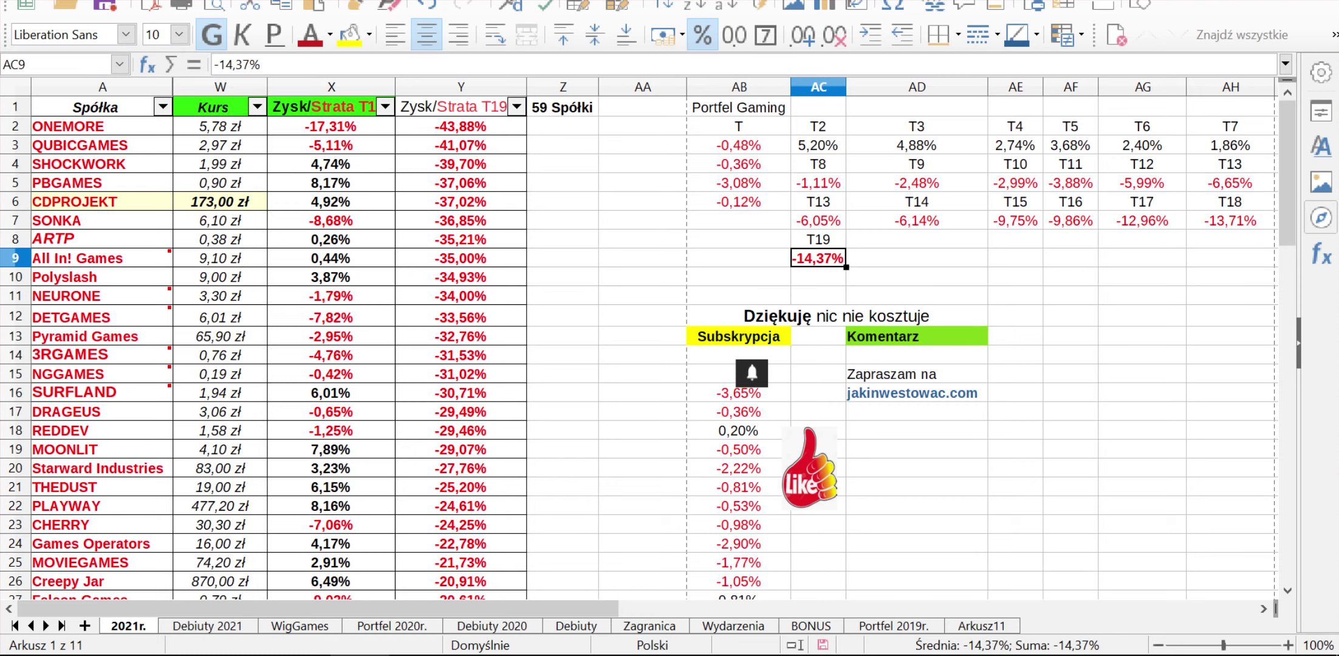
left_click(643, 258)
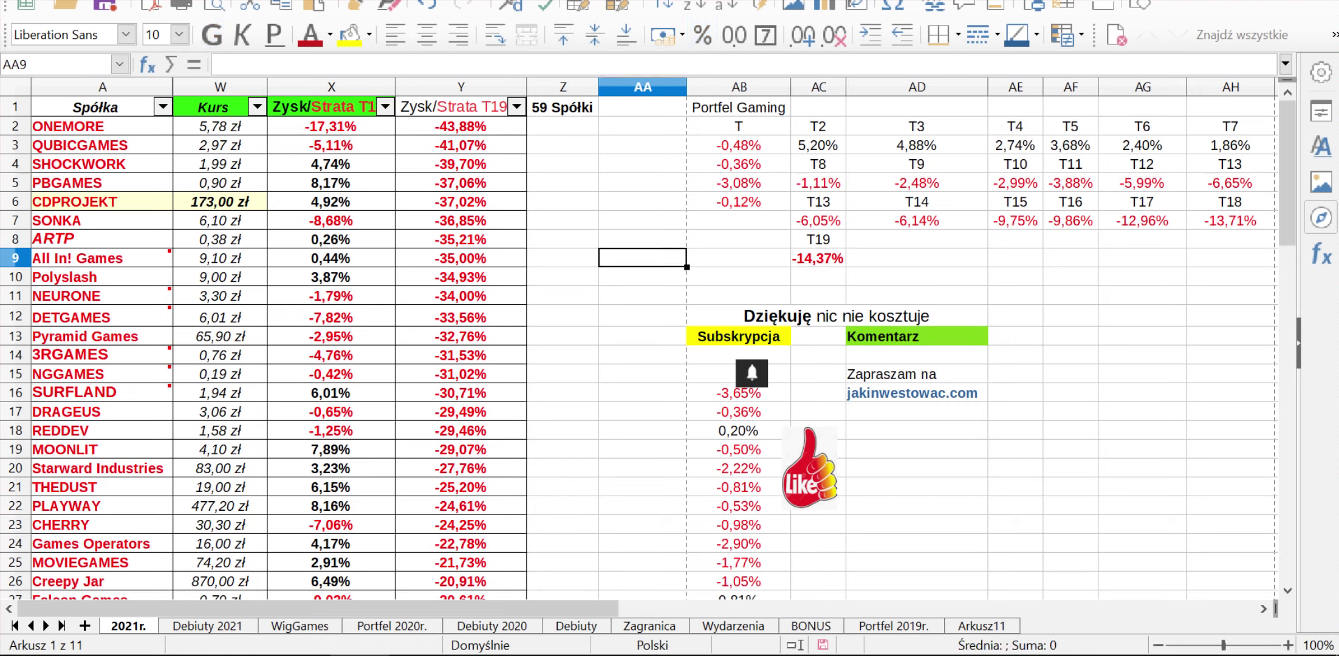
left_click(642, 277)
left_click(642, 257)
left_click(643, 276)
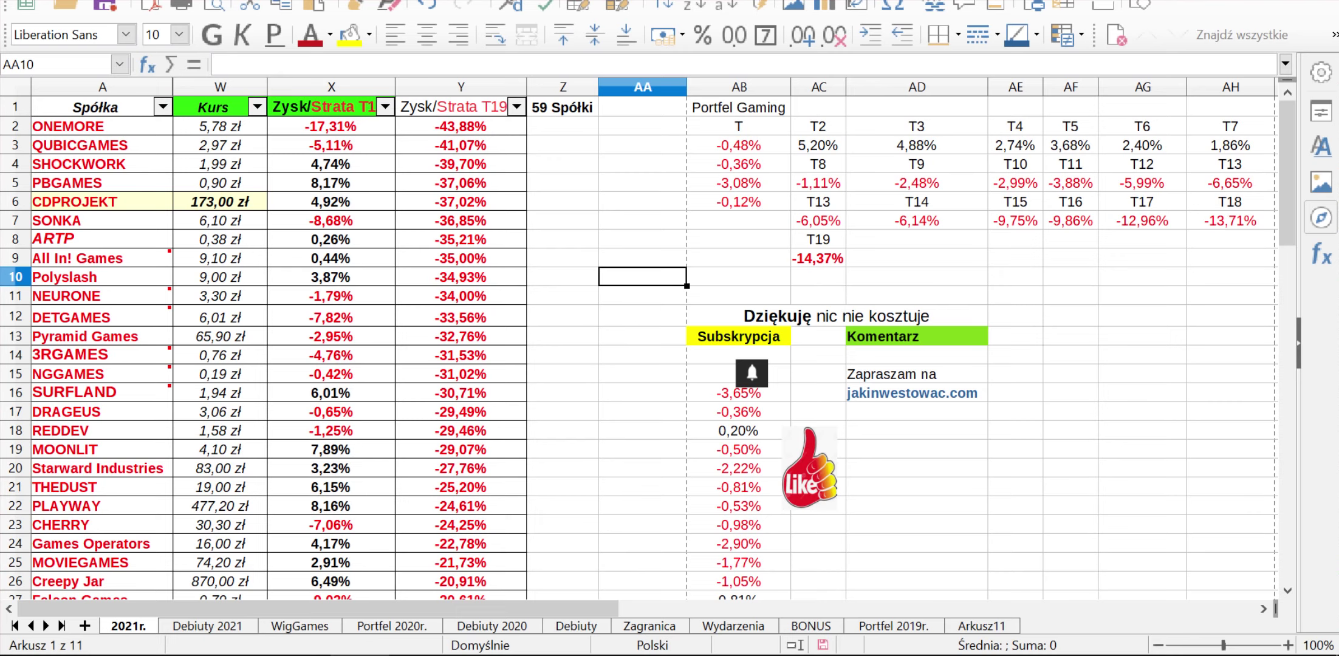
left_click(643, 239)
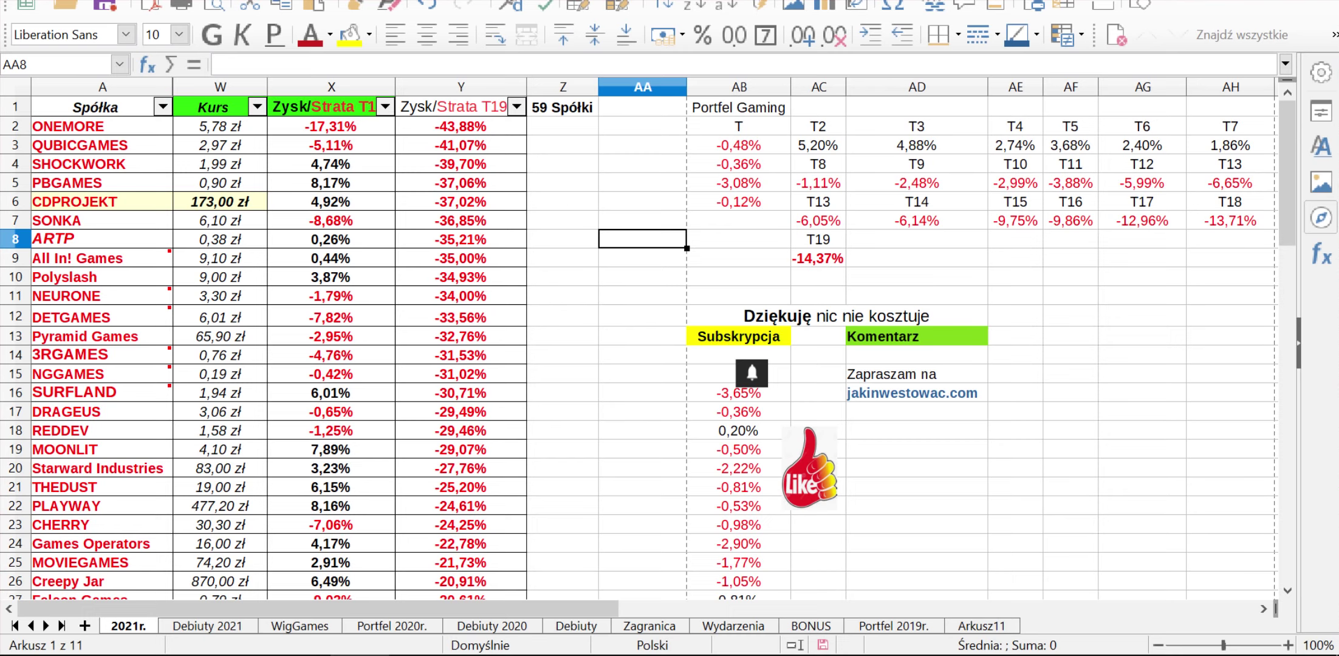
key("Down")
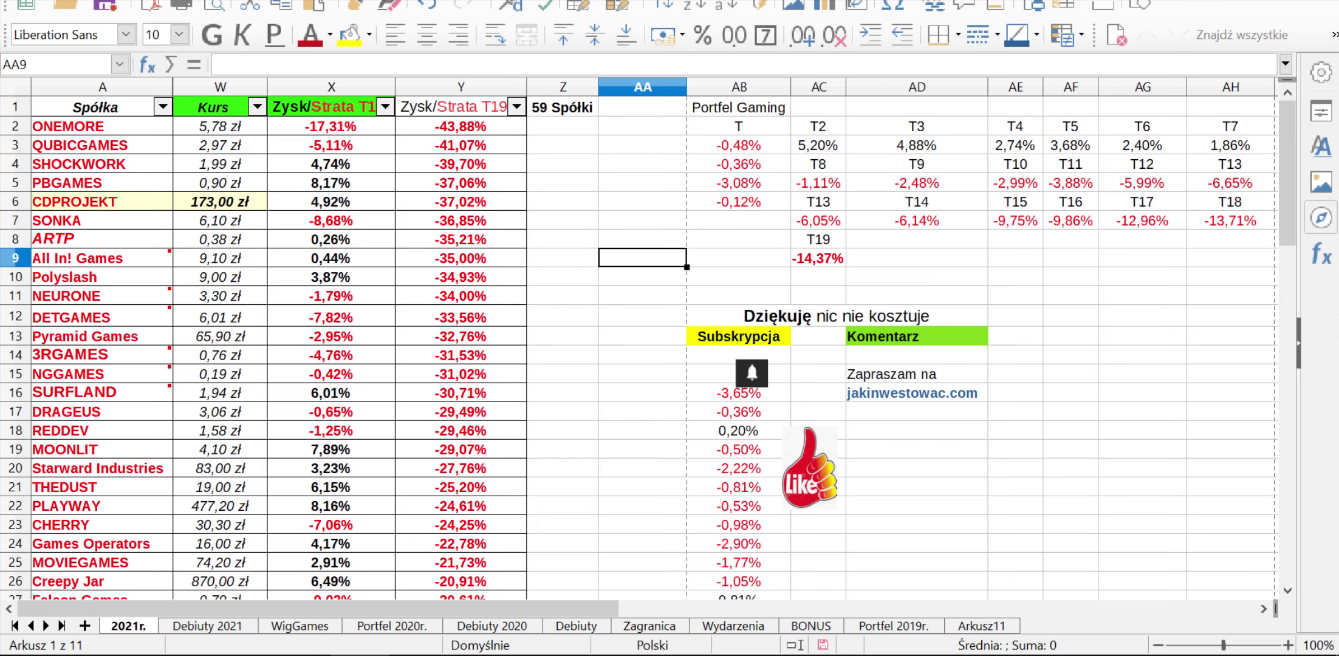
key("Up")
key("Down")
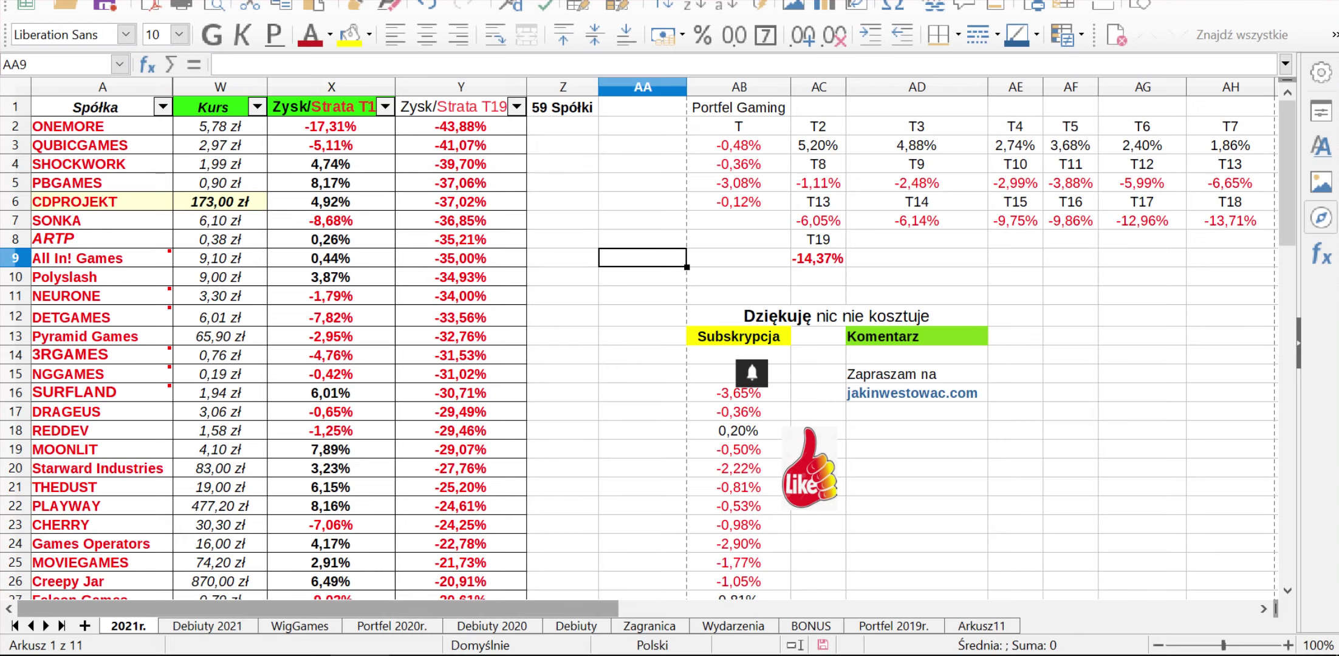
Show the Portfel 2020r. sheet, whose weekly results peak at 441,42% in week 33T
left_click(392, 626)
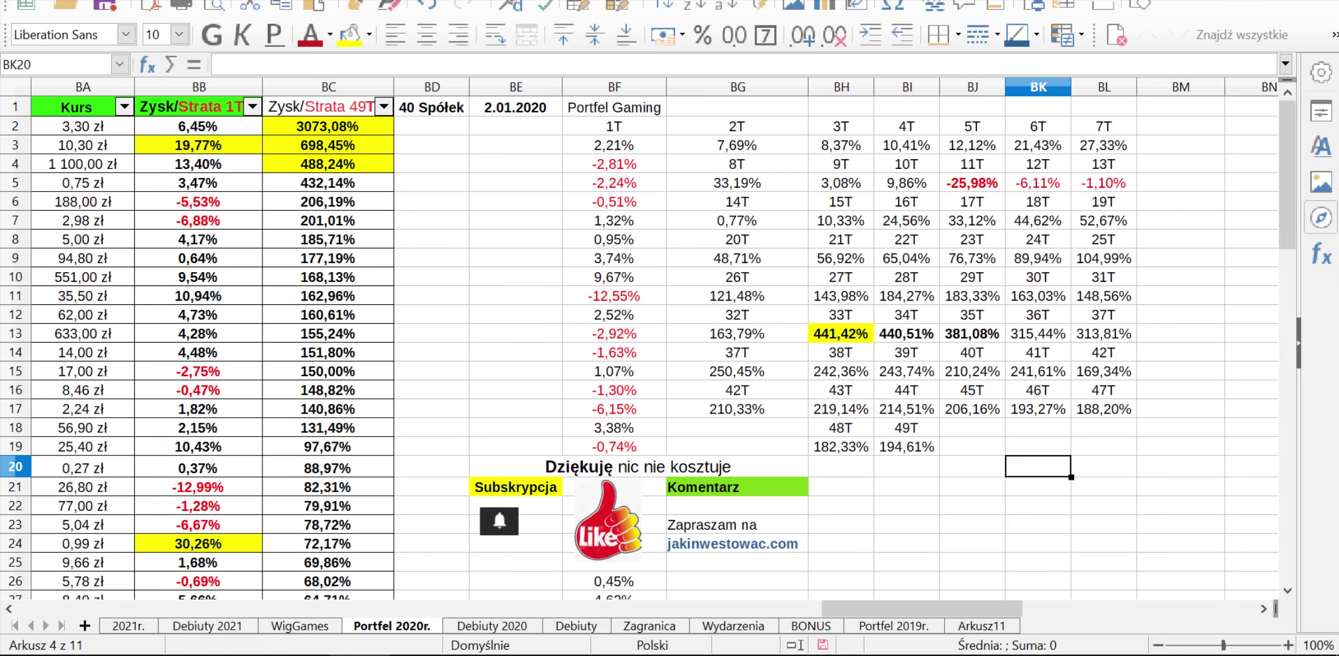
Return to the 2021r. gaming sheet
key("ctrl+Page_Up")
key("ctrl+Page_Up")
key("ctrl+Page_Up")
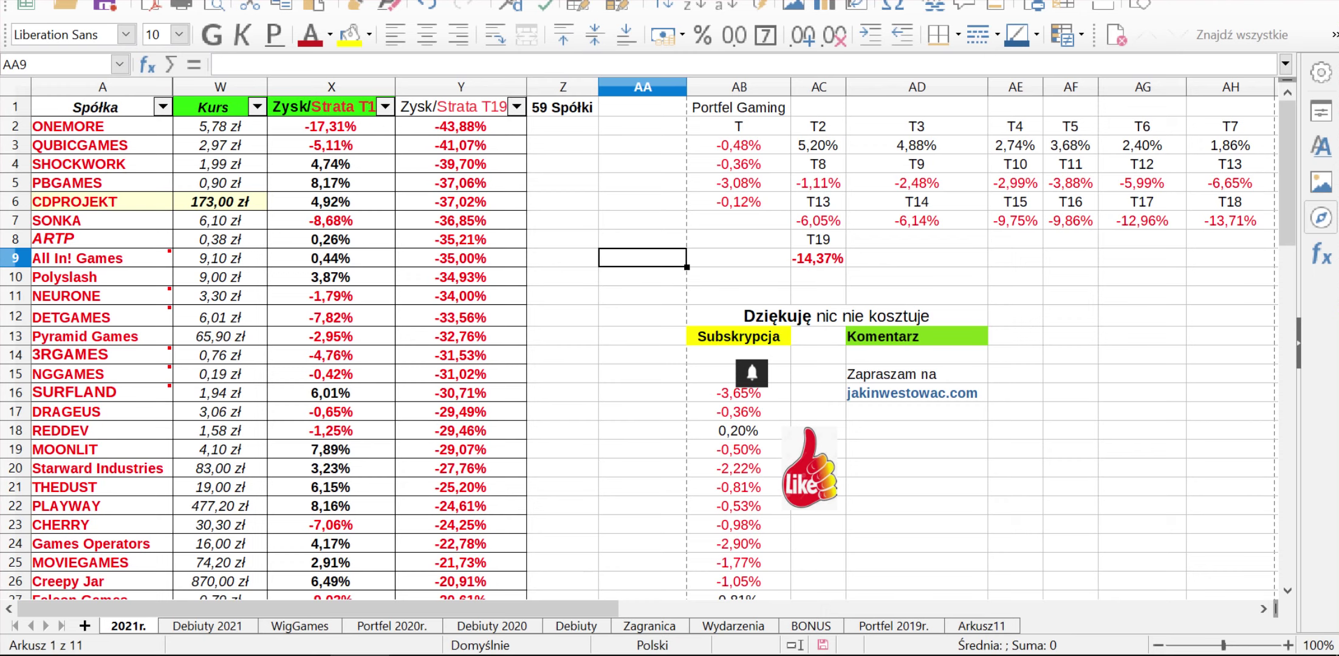
key("Down")
key("Down")
key("Down")
key("Up")
key("Up")
key("Up")
Review cells in the WigBanki bank portfolio workbook
left_click(480, 583)
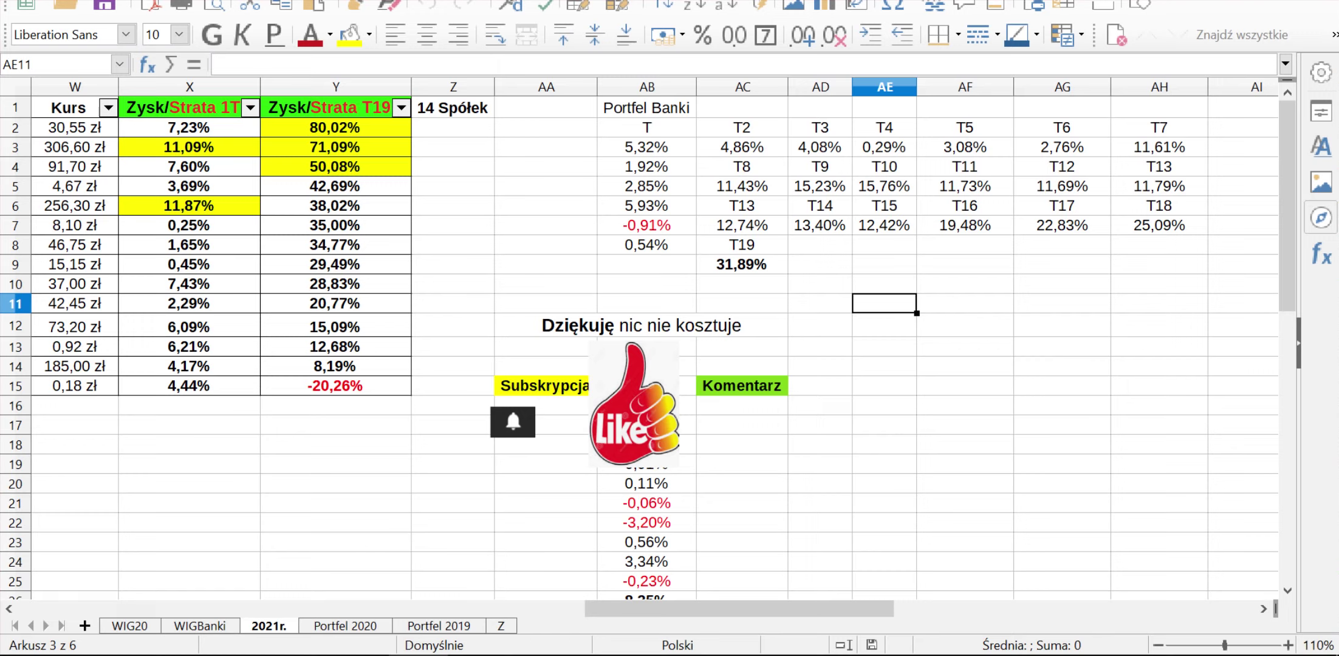
left_click(647, 303)
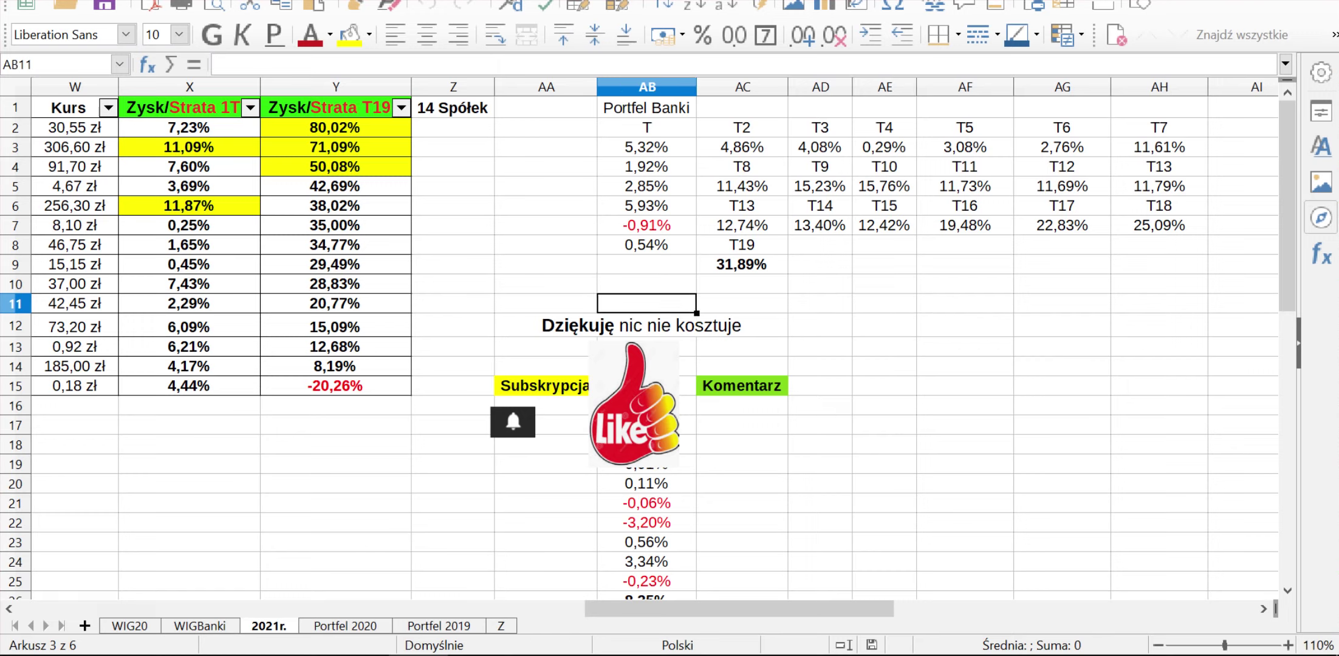
left_click(646, 284)
left_click(647, 304)
left_click(646, 284)
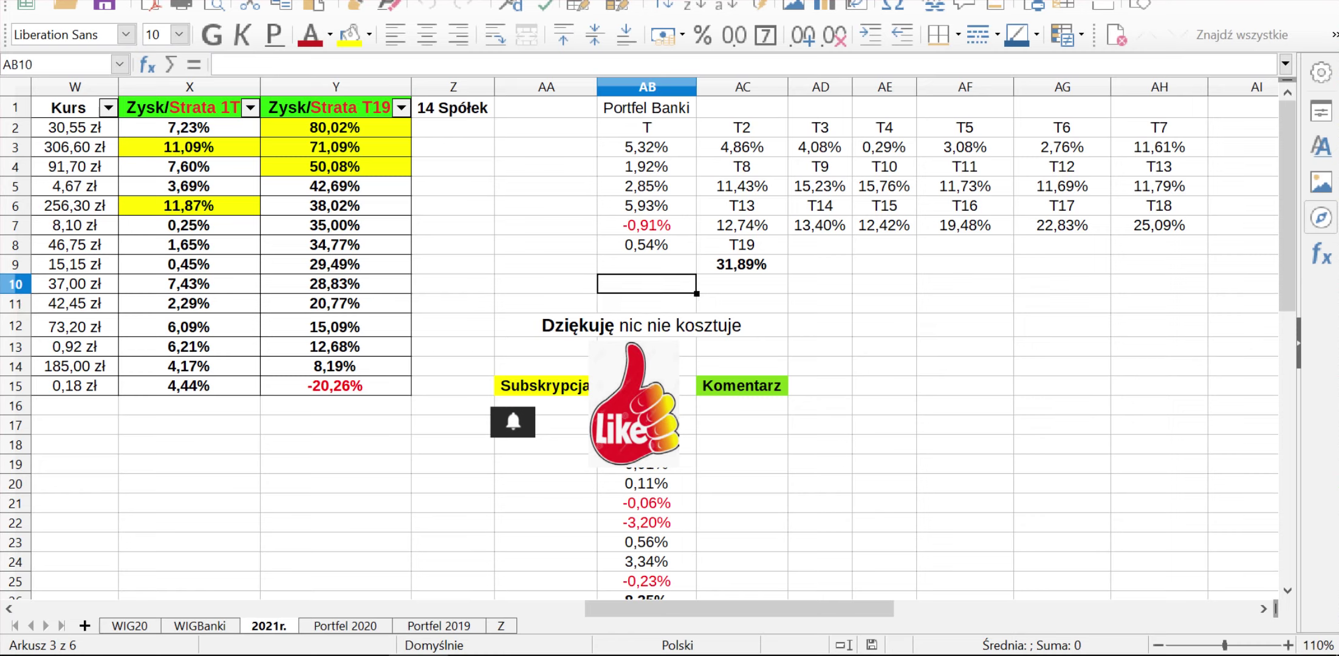
left_click(742, 304)
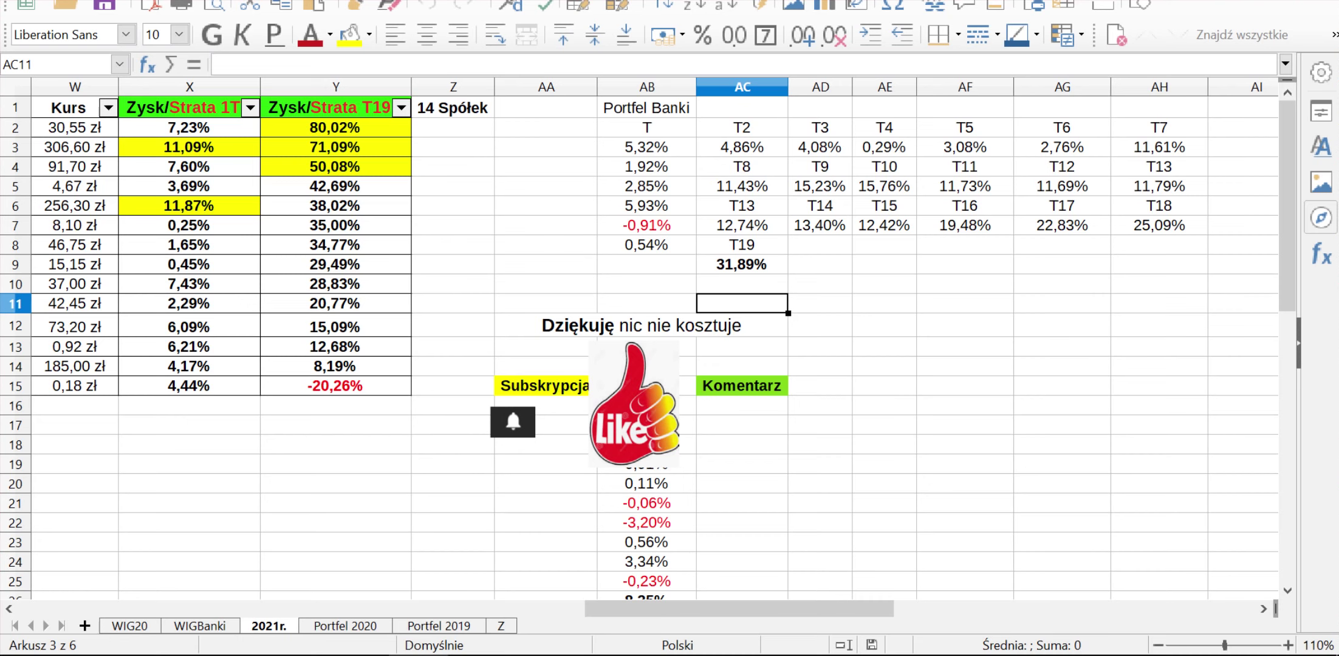
mouse_move(300, 655)
left_click(300, 589)
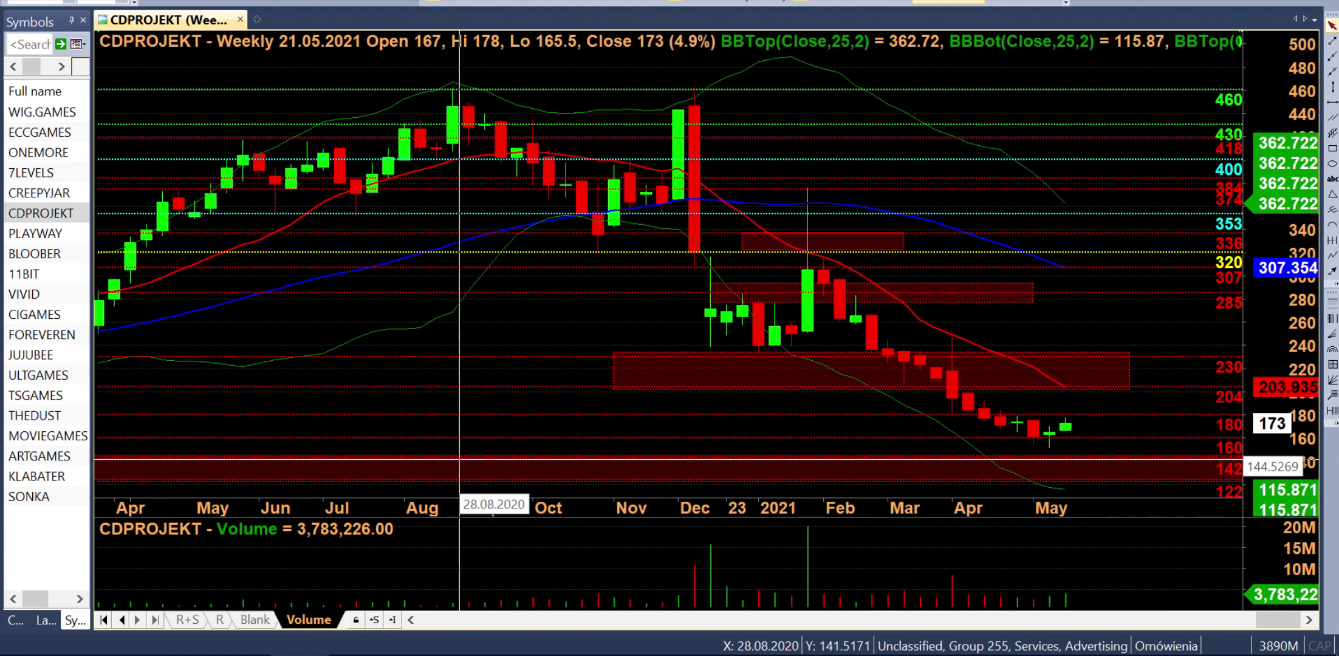